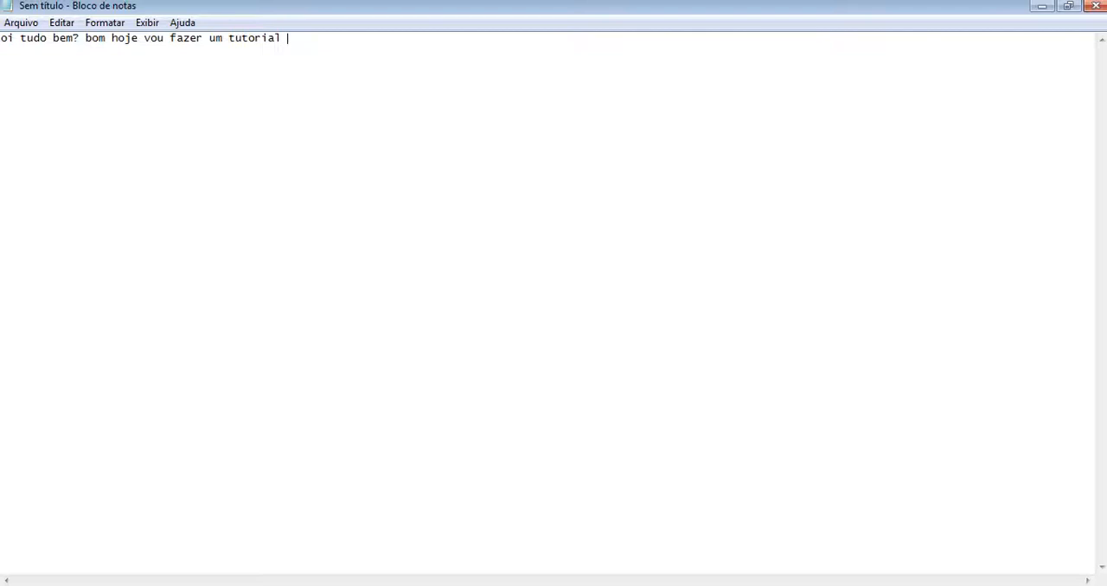
Step: Continue the introductory sentence with "simples e rapido para vocês, o tutorial será de icons"
{"action": "type", "text": "impr"}
{"action": "type", "text": "es e rapid"}
{"action": "type", "text": "o para voc"}
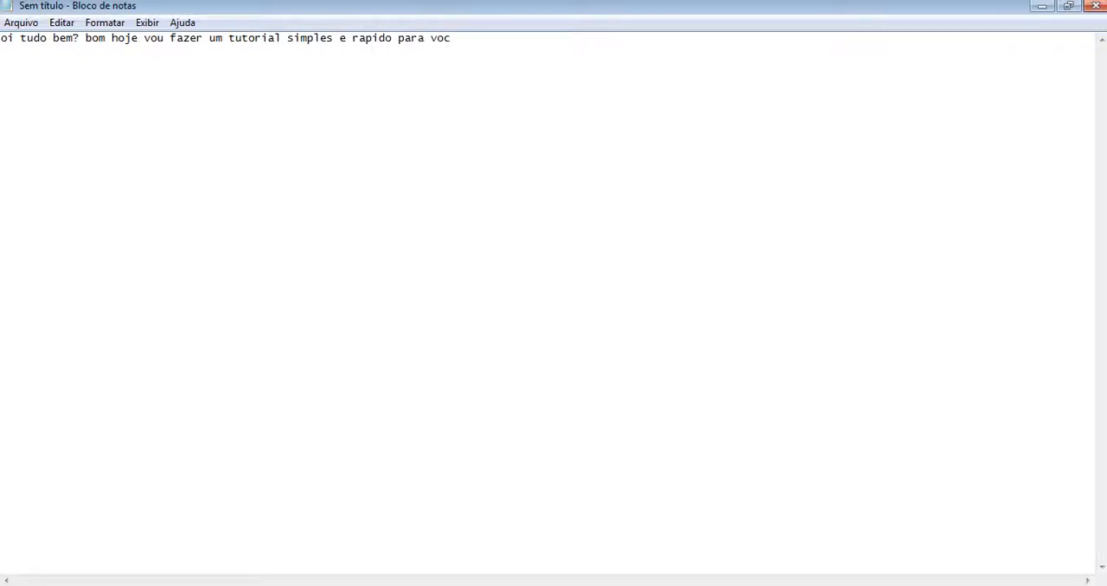
{"action": "type", "text": "ês, o tutorial será de icons"}
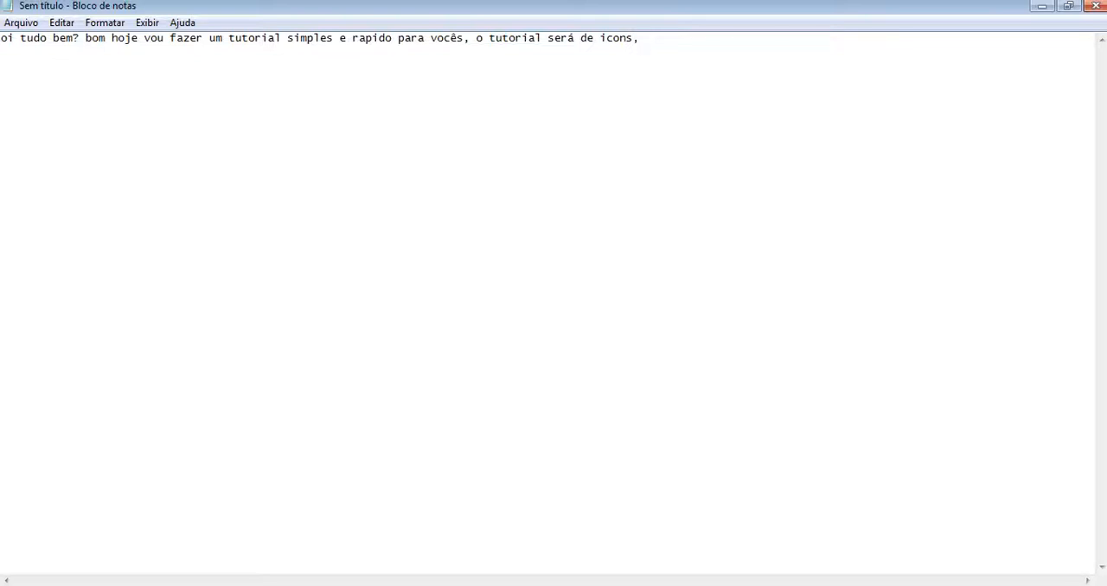
Step: Add the first instruction to the note: ", para começar clique no photoscape e depois em editor"
{"action": "type", "text": ", para começar clique n"}
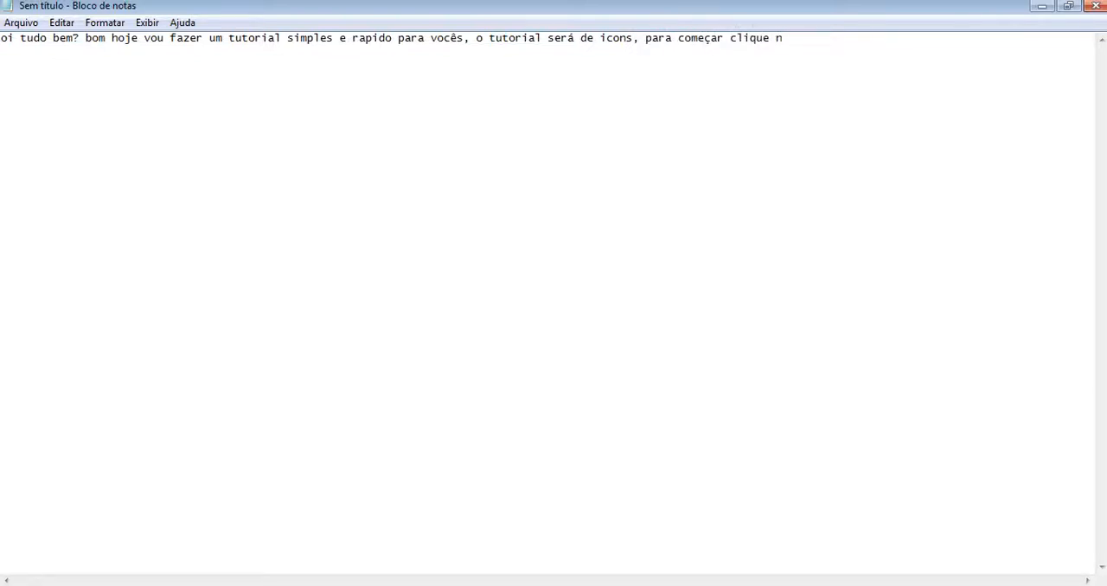
{"action": "type", "text": "o photoscape e depois em editor"}
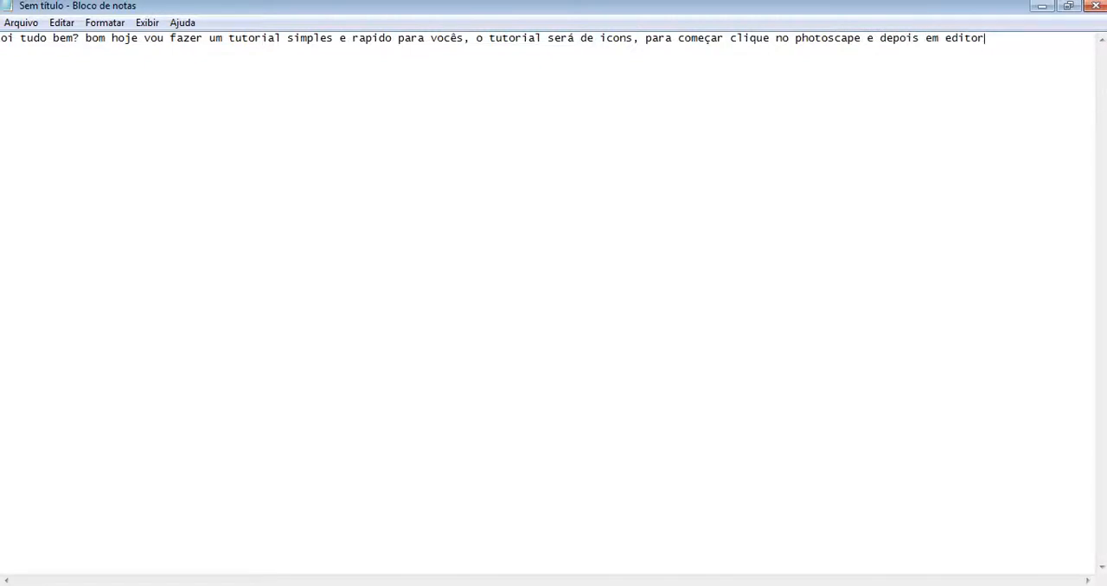
Step: Switch to PhotoScape and open kaalf.png in the editor, discarding the unsaved edits to the current photo
{"action": "left_click", "coordinate": [325, 585]}
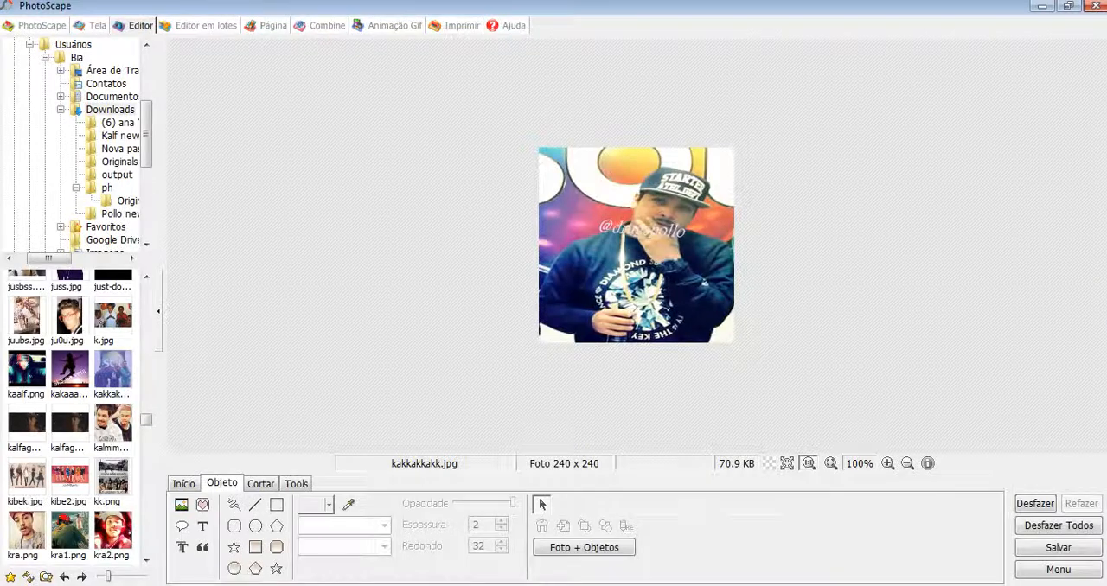
{"action": "left_click", "coordinate": [35, 25]}
{"action": "left_click", "coordinate": [693, 145]}
{"action": "left_click", "coordinate": [27, 370]}
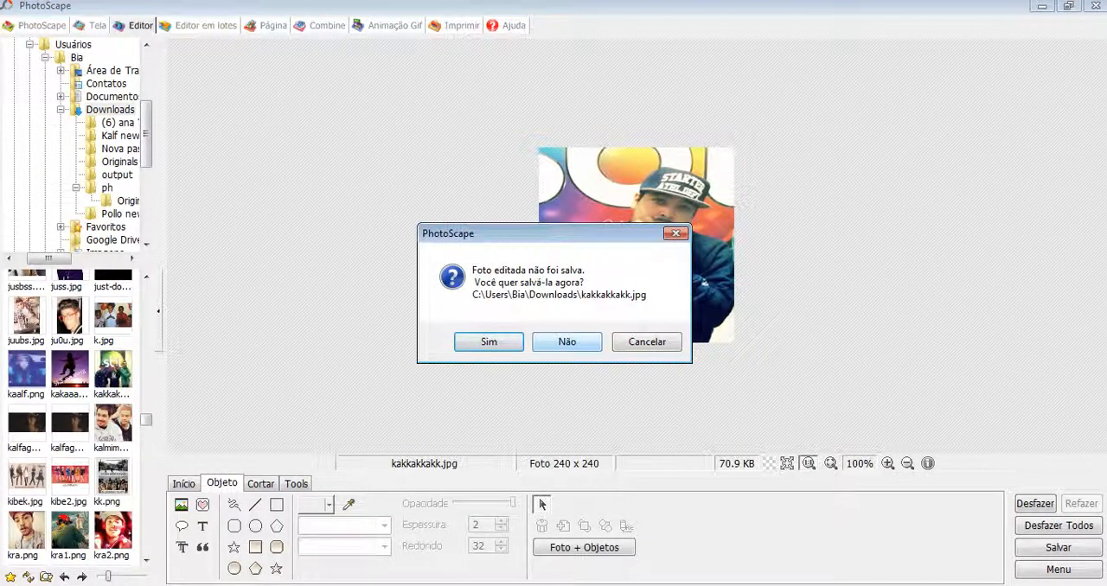
{"action": "left_click", "coordinate": [567, 342]}
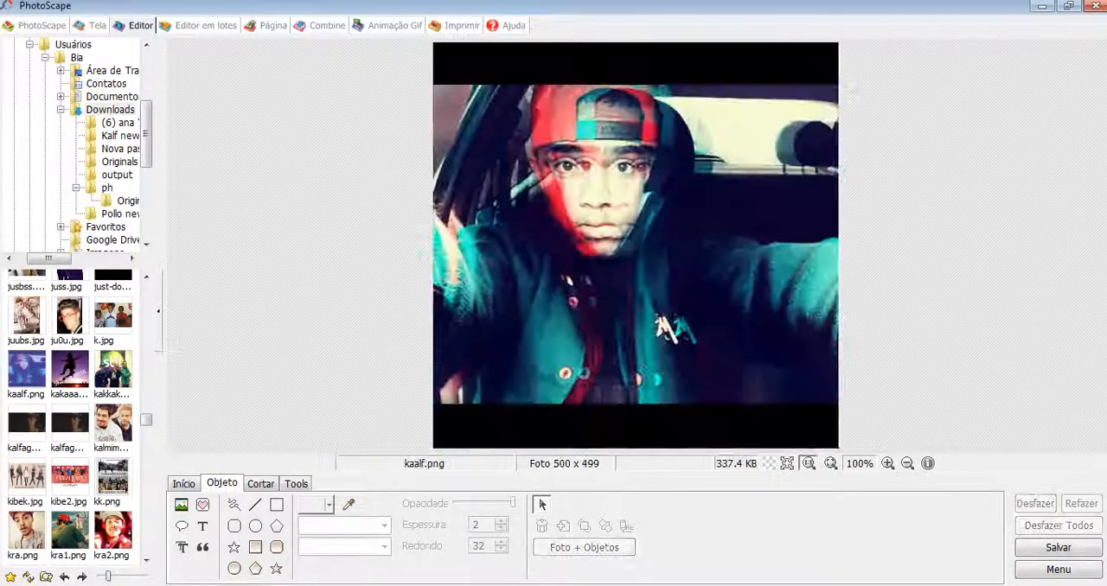
Step: Find and open the photo aprecur.jpg from the Imagens folder in the editor
{"action": "scroll", "coordinate": [71, 419], "scroll_direction": "down", "scroll_amount": 10}
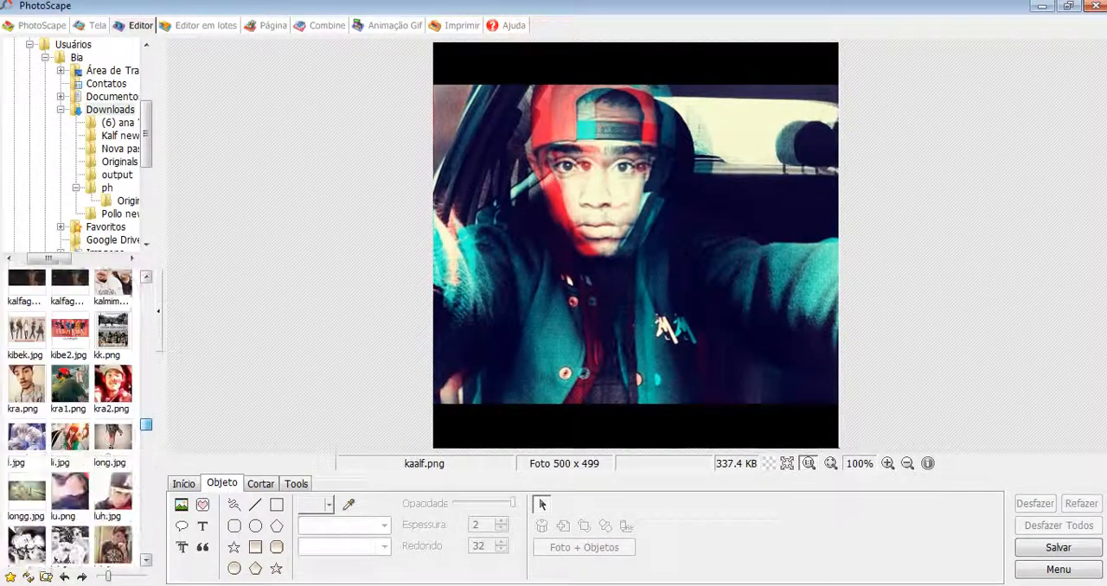
{"action": "scroll", "coordinate": [71, 419], "scroll_direction": "down", "scroll_amount": 10}
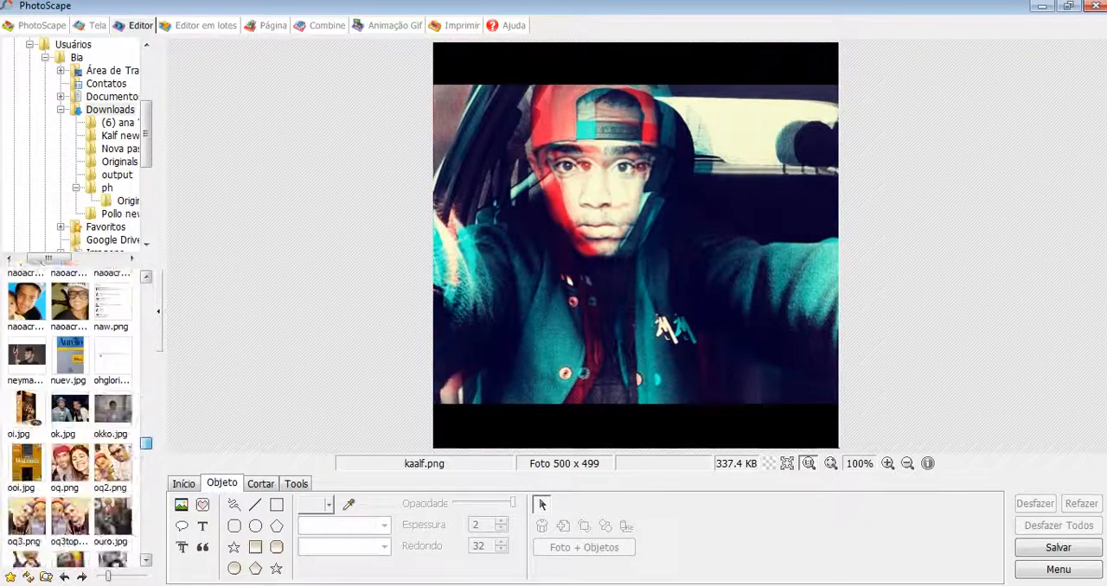
{"action": "scroll", "coordinate": [72, 420], "scroll_direction": "down", "scroll_amount": 10}
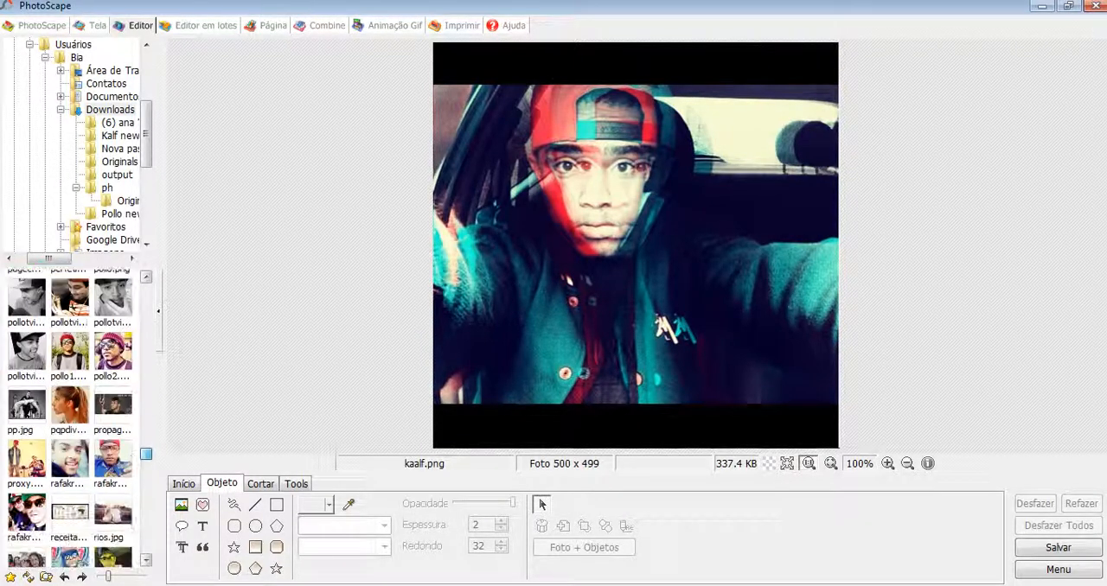
{"action": "scroll", "coordinate": [72, 419], "scroll_direction": "down", "scroll_amount": 2}
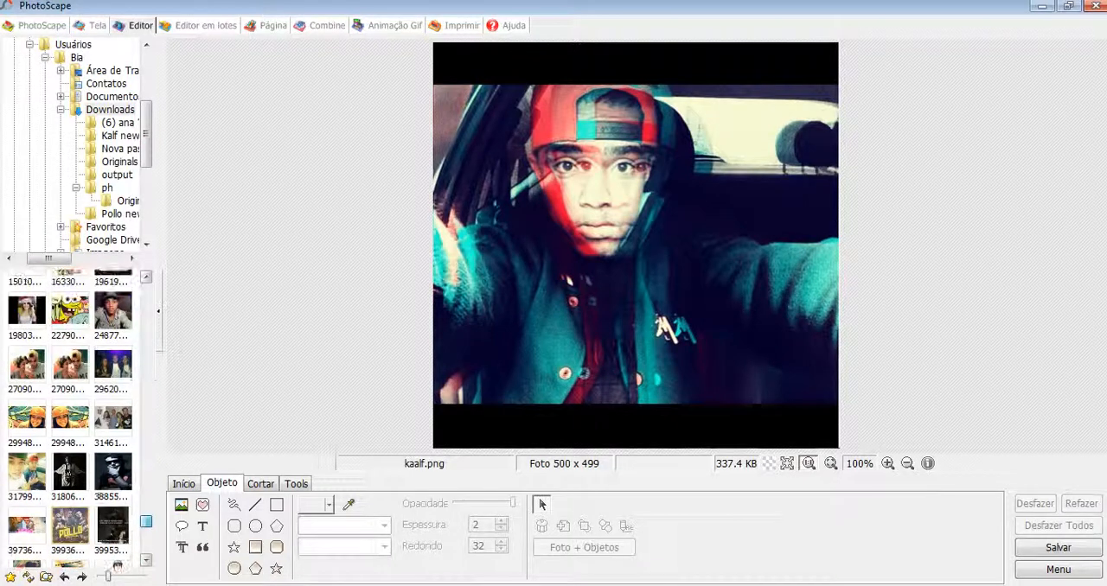
{"action": "scroll", "coordinate": [69, 415], "scroll_direction": "up", "scroll_amount": 10}
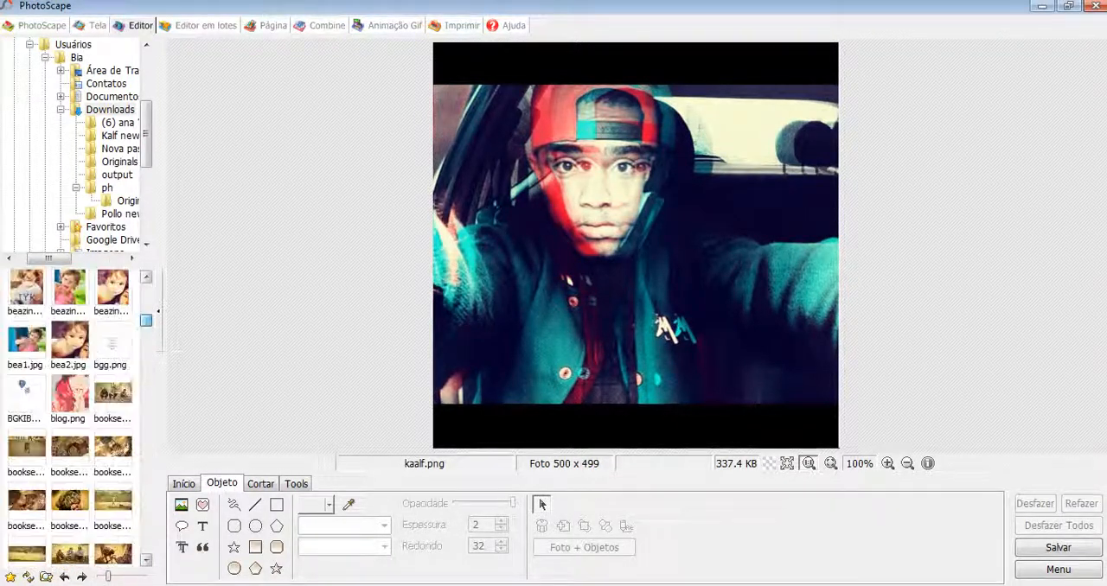
{"action": "scroll", "coordinate": [70, 416], "scroll_direction": "up", "scroll_amount": 5}
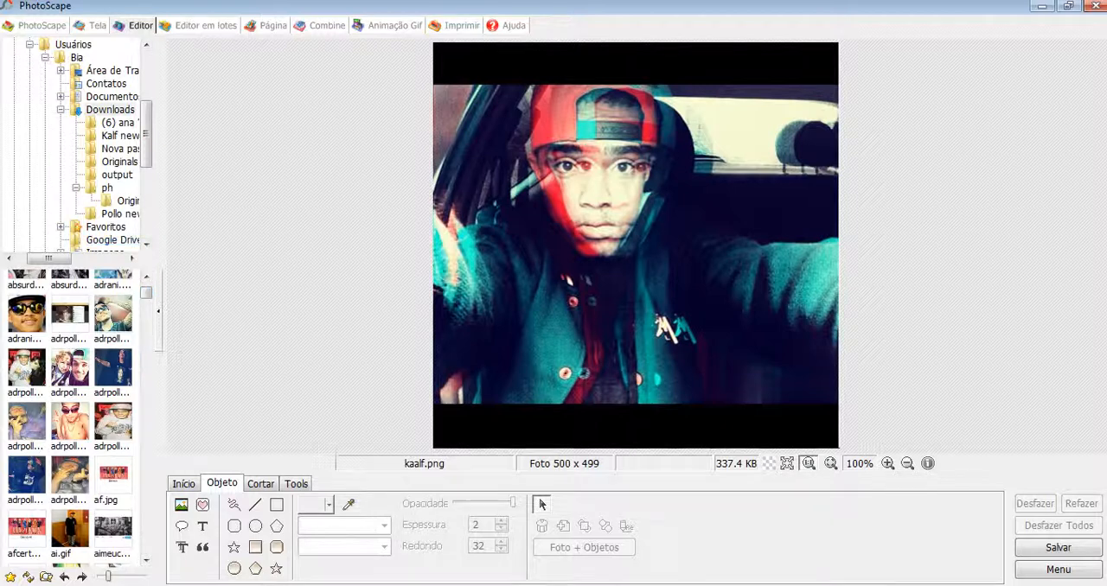
{"action": "left_click_drag", "start_coordinate": [146, 145], "coordinate": [146, 154]}
{"action": "left_click", "coordinate": [106, 228]}
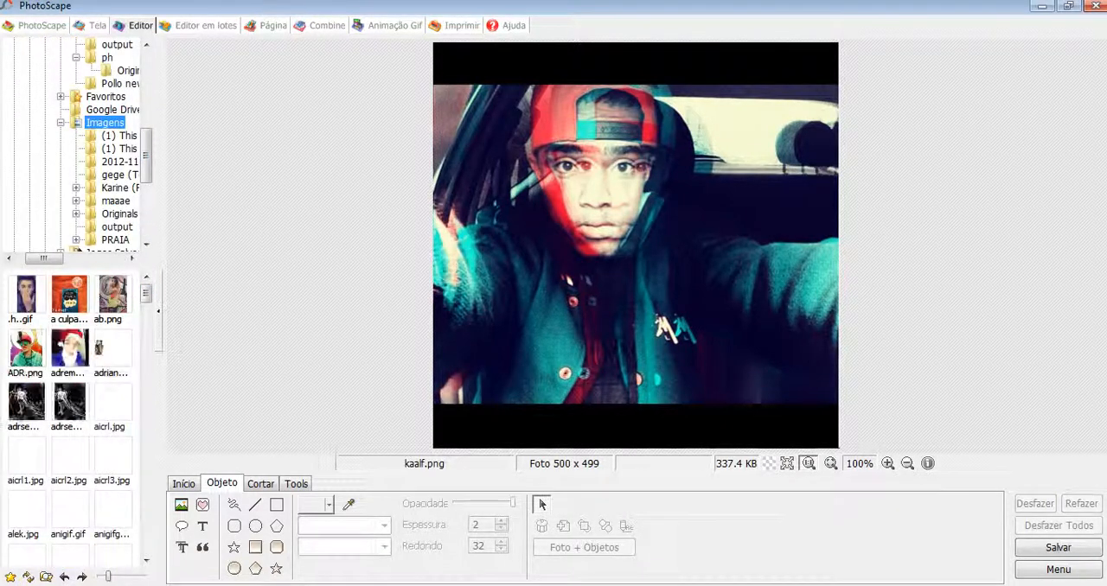
{"action": "left_click_drag", "start_coordinate": [146, 294], "coordinate": [146, 296]}
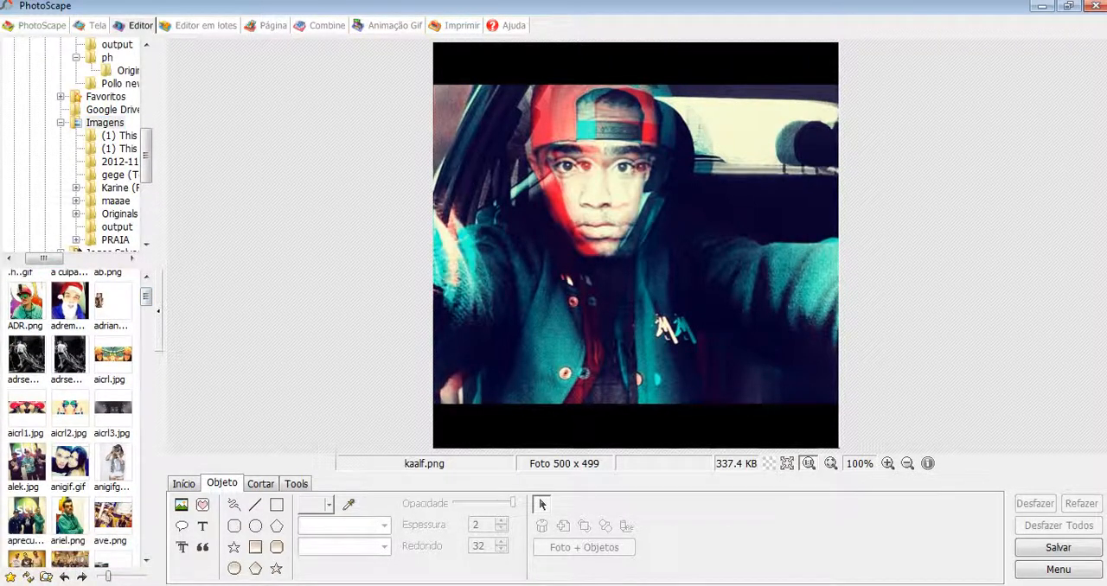
{"action": "left_click", "coordinate": [27, 517]}
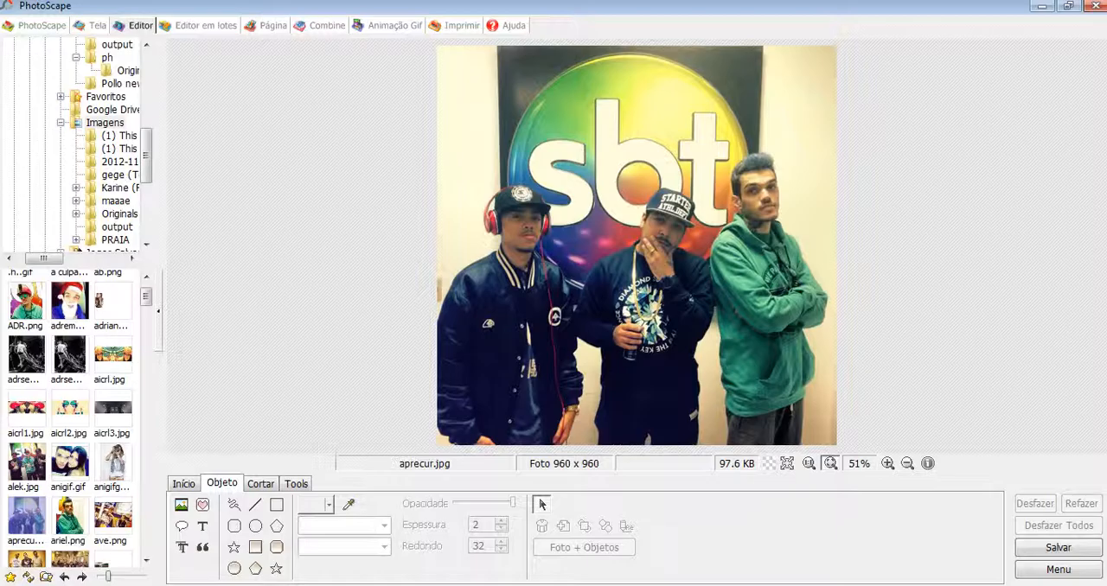
Step: Switch to Bloco de notas and continue the text with "e escolha uma foto, logo em seguida se voce quiser poderá por efeitos"
{"action": "key", "text": "alt+Tab"}
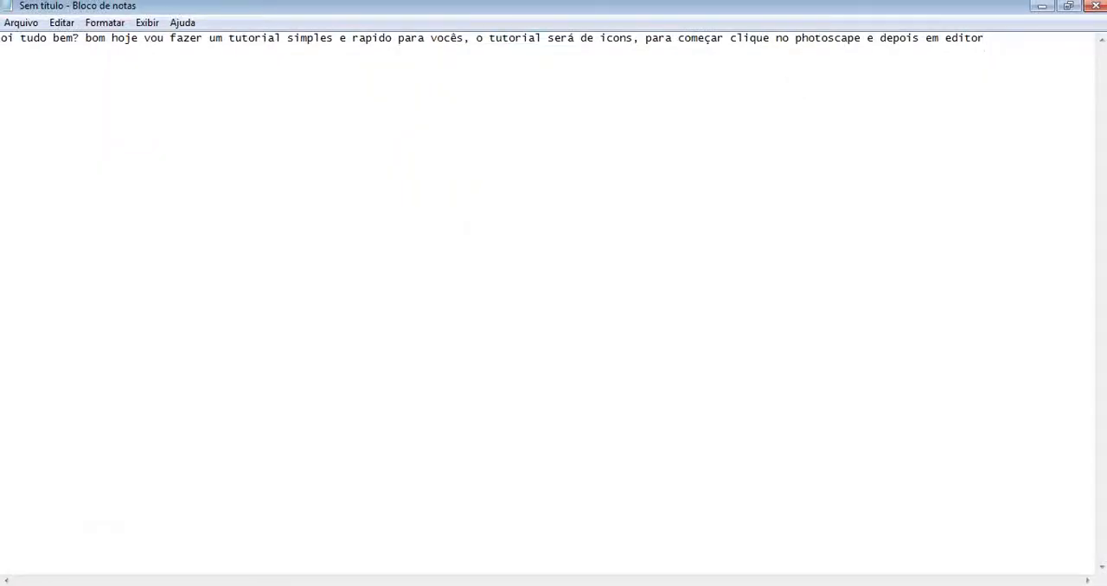
{"action": "type", "text": "e escolha uma foto,"}
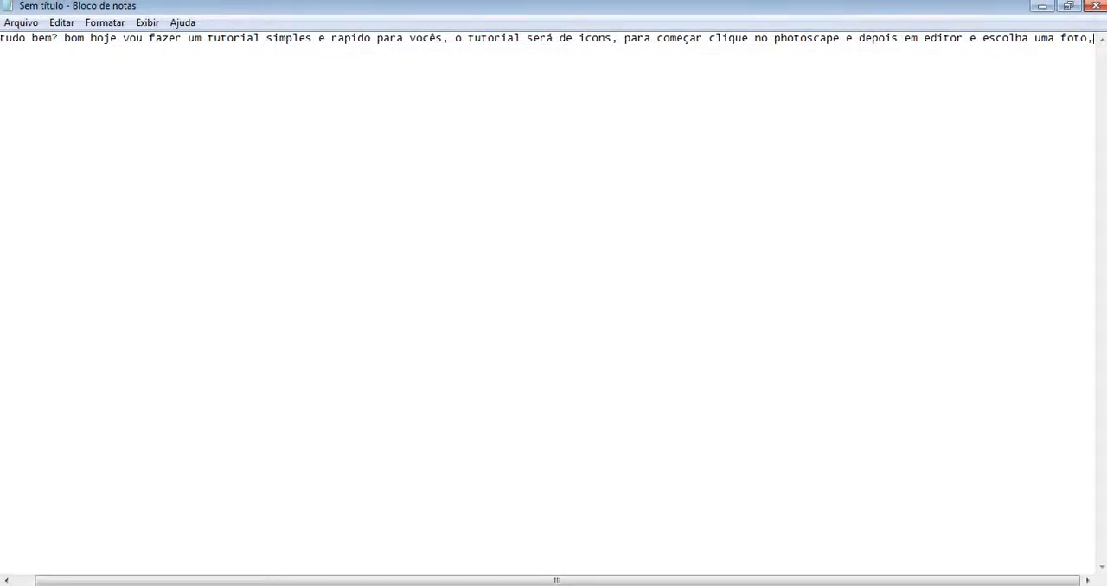
{"action": "type", "text": " logo em se"}
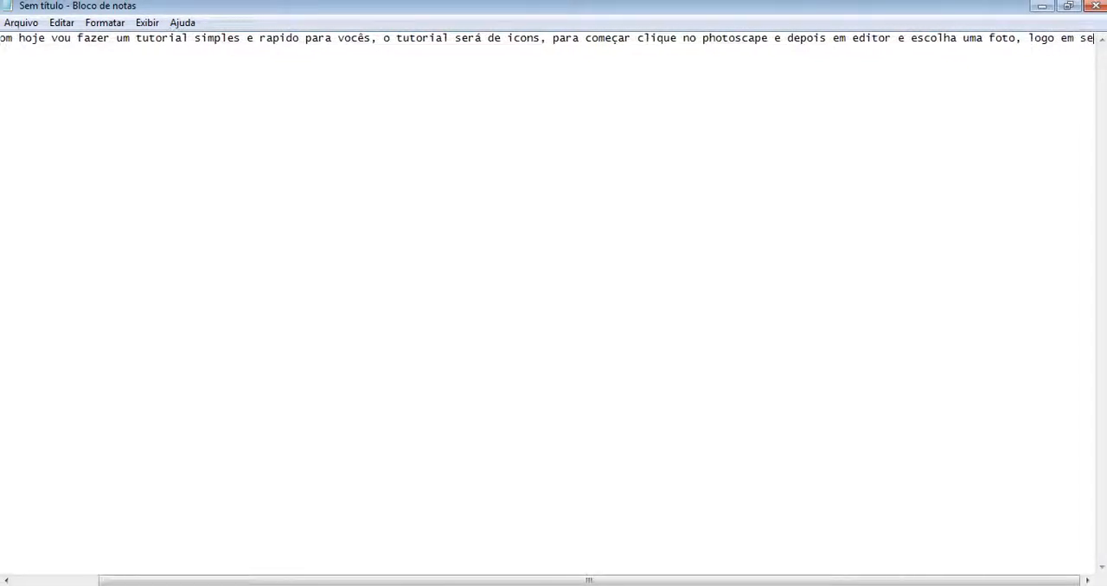
{"action": "type", "text": "guida se voce quise"}
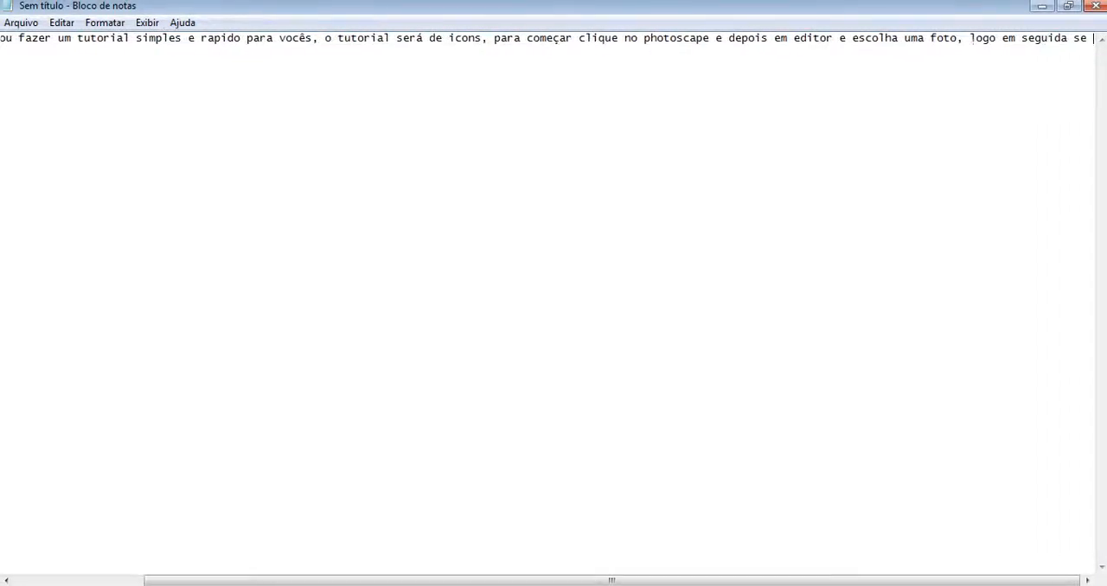
{"action": "type", "text": "r p"}
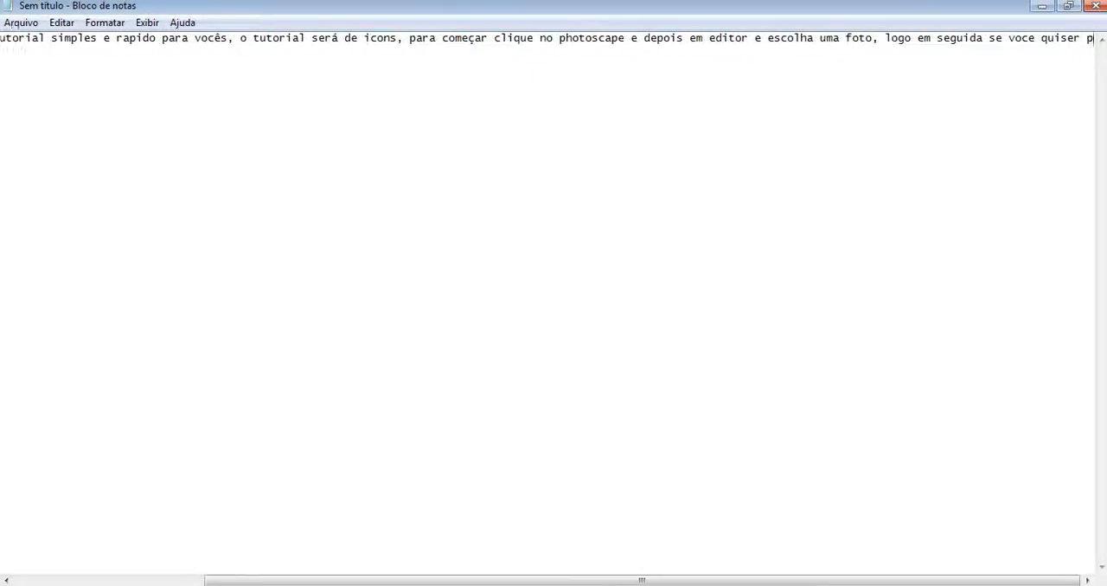
{"action": "type", "text": "oderá por efeitos"}
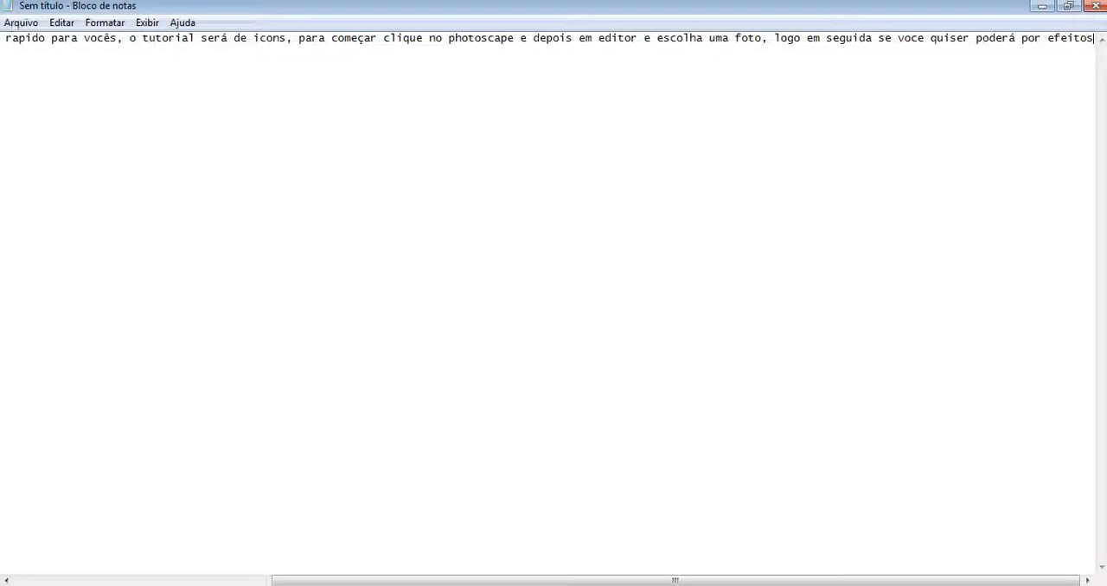
{"action": "type", "text": ", tem vari"}
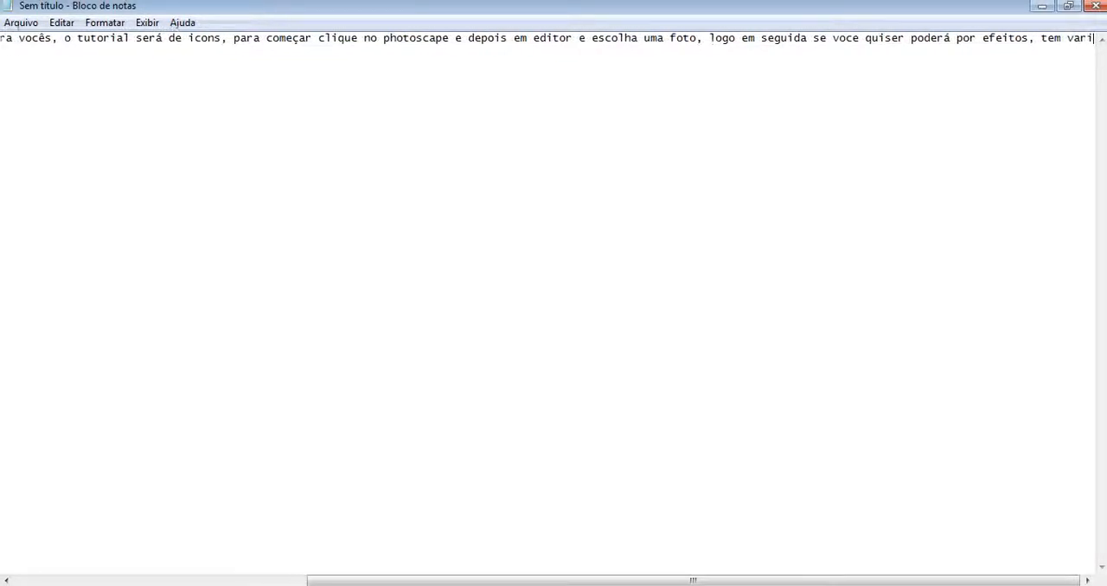
{"action": "type", "text": "os efeitos vo"}
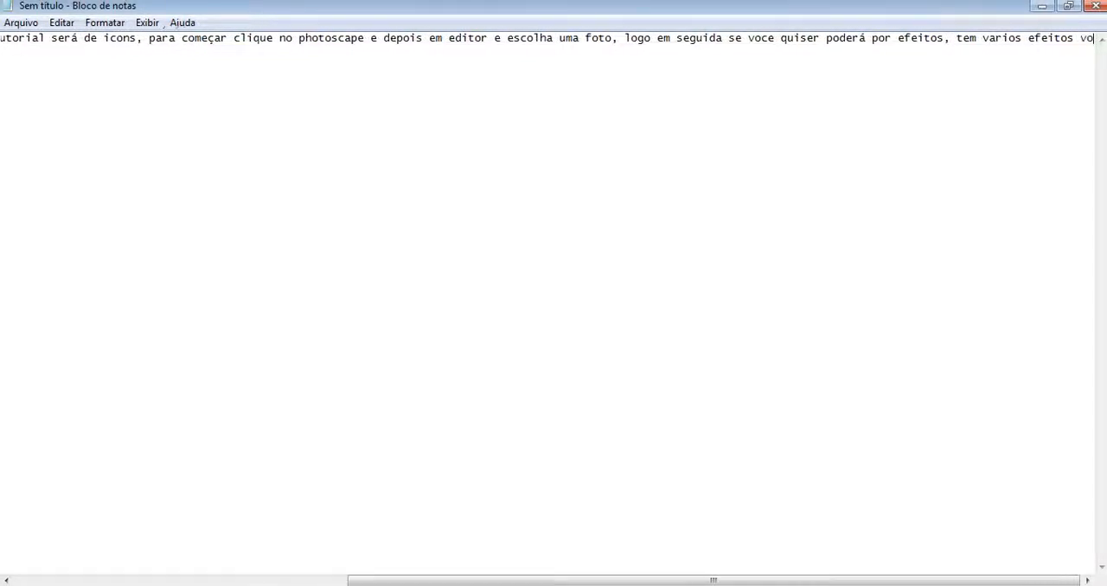
{"action": "type", "text": "u mostrar alguns que eu"}
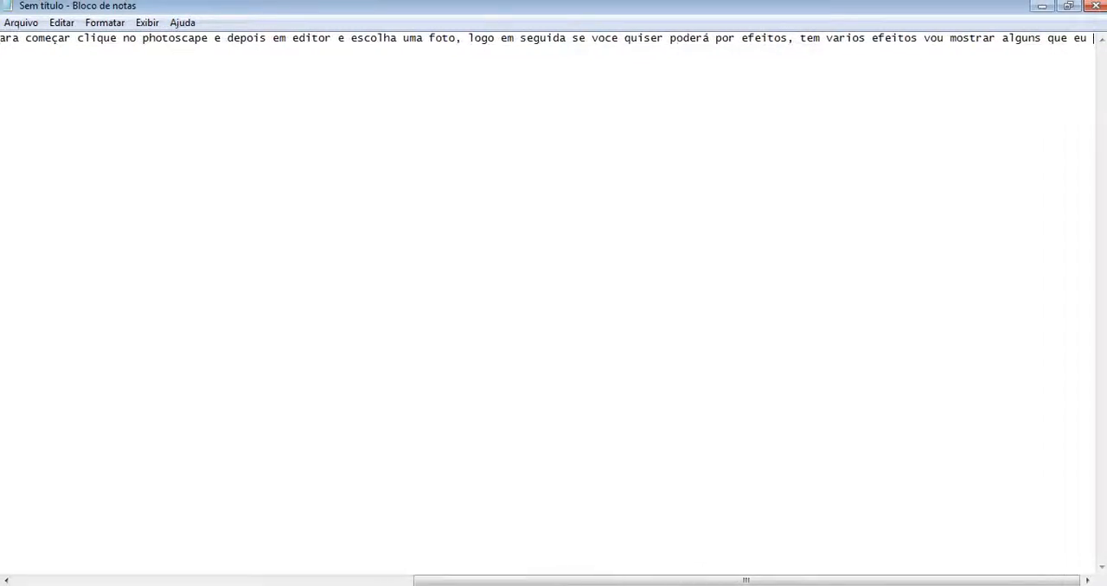
{"action": "type", "text": " gosto rs,"}
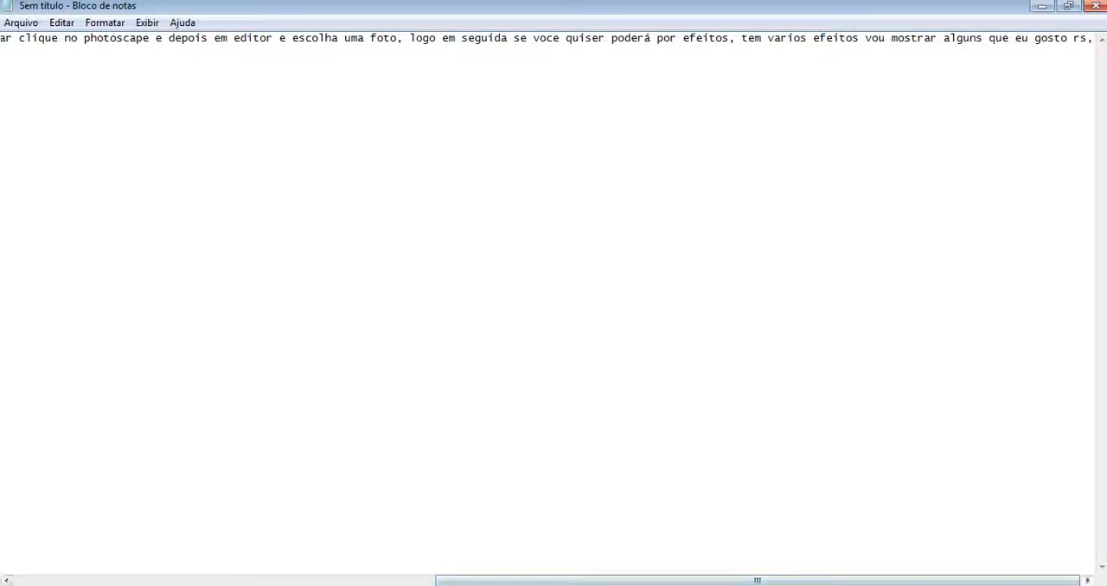
Step: Switch to PhotoScape and apply the Avivar effect to the photo in Modo Normal at a 100% level
{"action": "key", "text": "alt+Tab"}
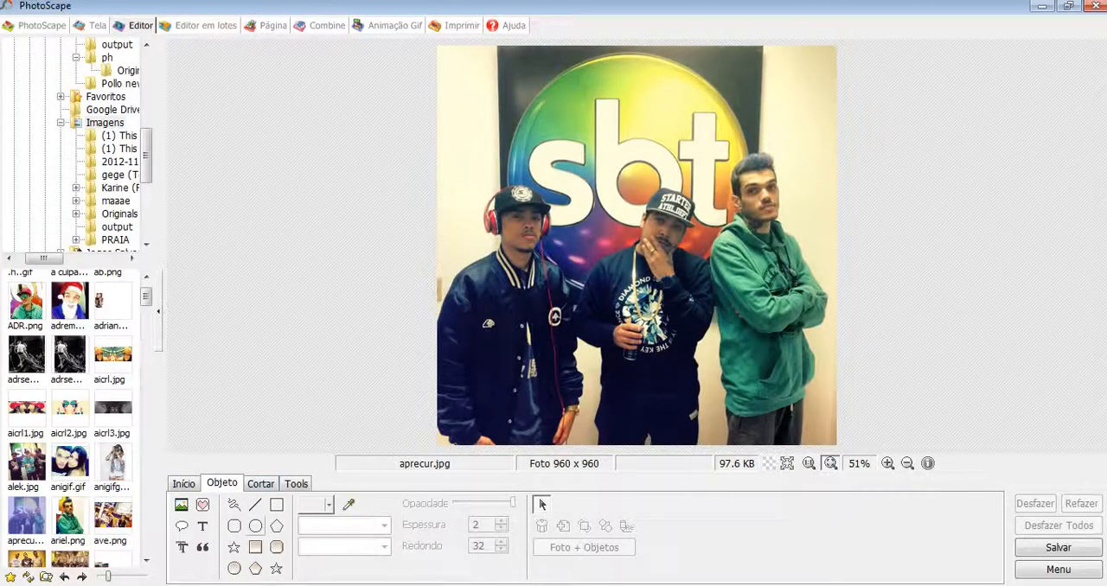
{"action": "left_click", "coordinate": [184, 484]}
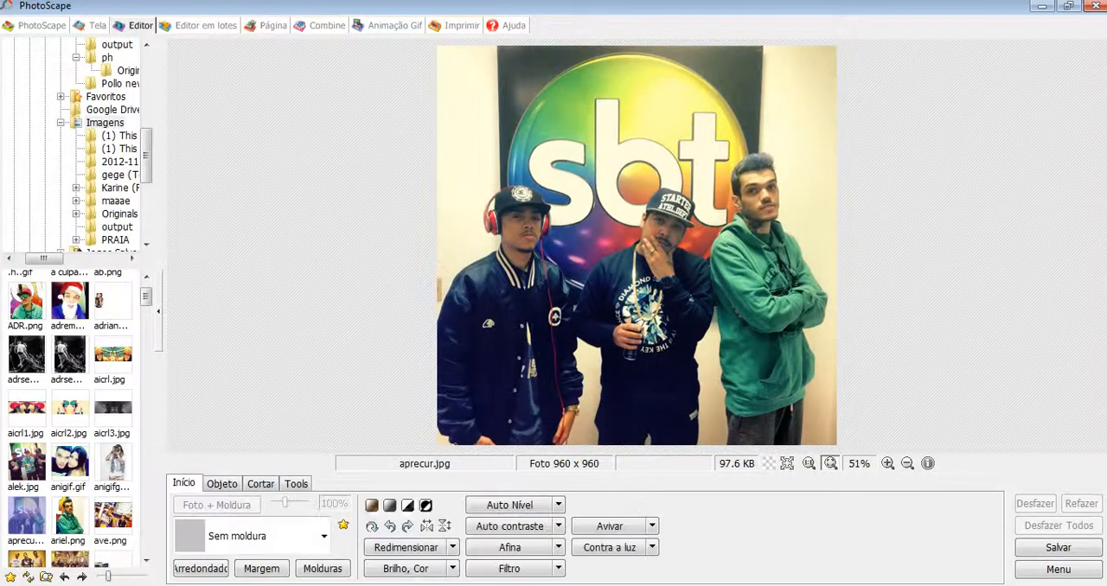
{"action": "left_click", "coordinate": [609, 526]}
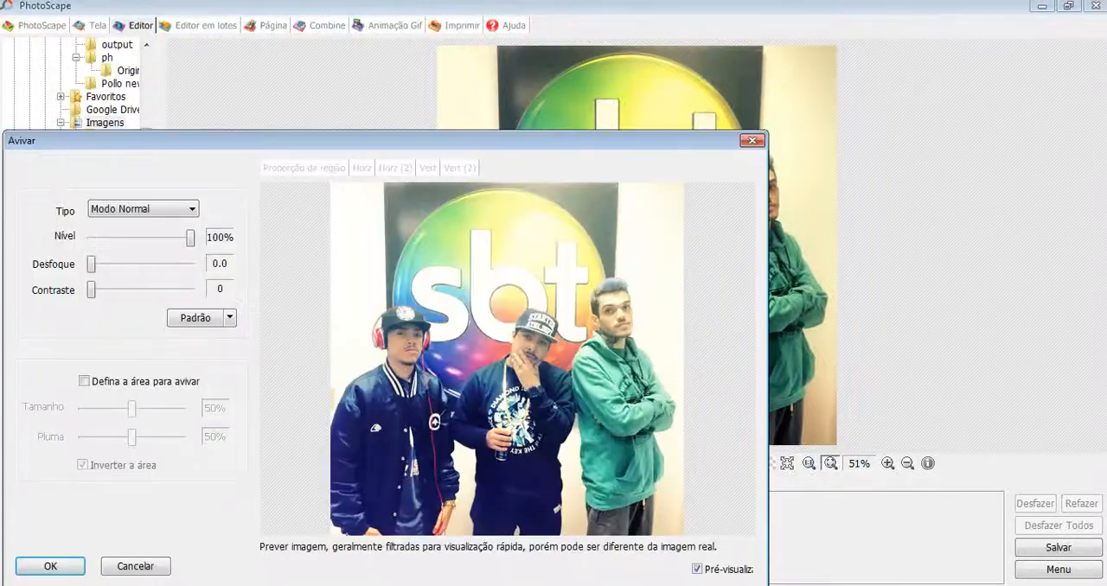
{"action": "left_click", "coordinate": [51, 566]}
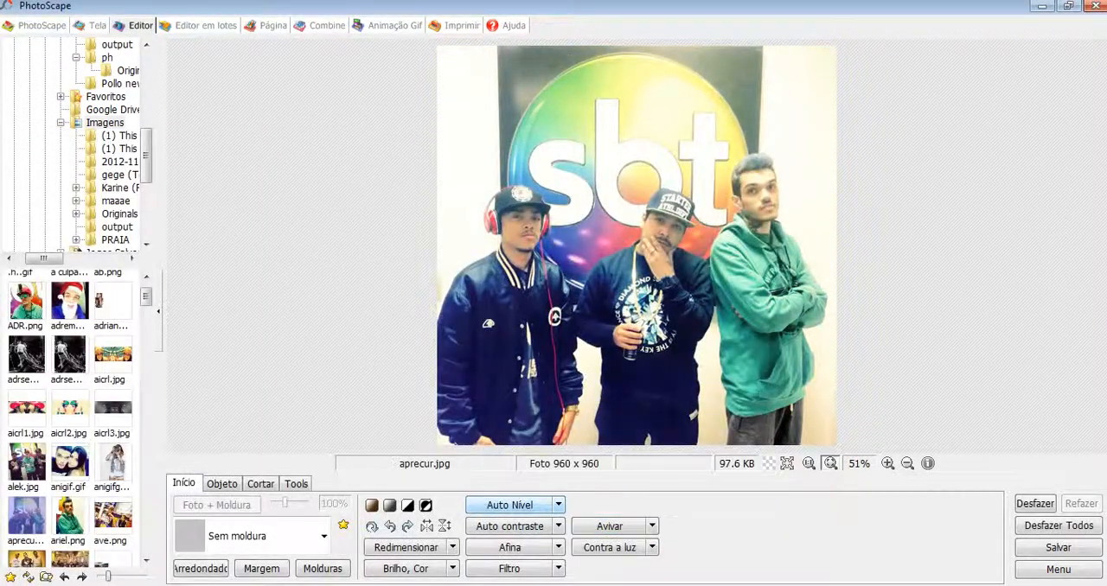
Step: Apply the Auto contraste and Contra a luz corrections to the photo
{"action": "left_click", "coordinate": [510, 526]}
{"action": "left_click", "coordinate": [610, 547]}
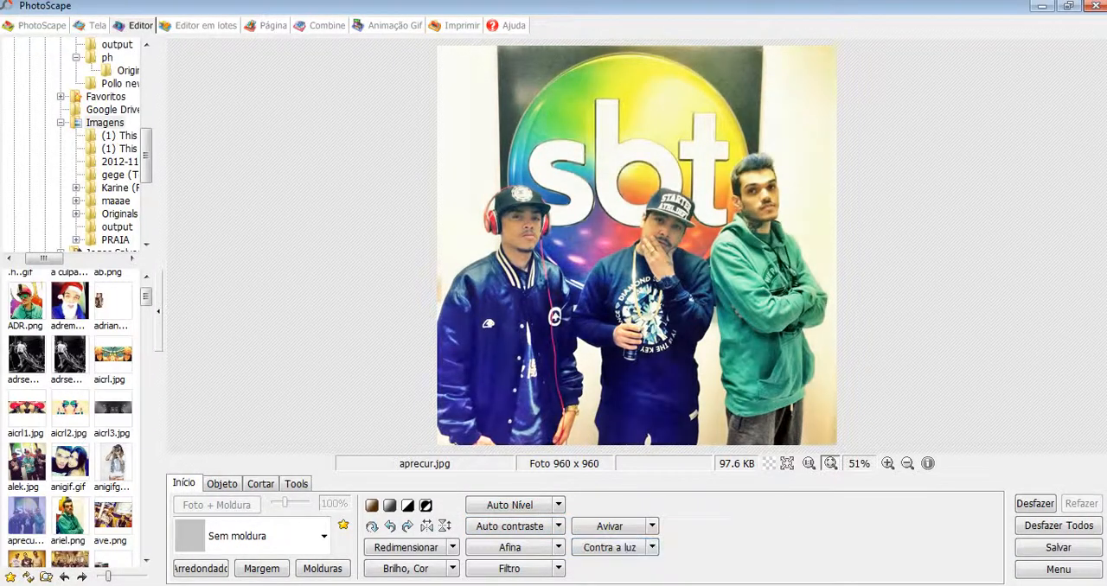
Step: Sharpen the photo with Afina at proportion 1.5 and value 60%, and open and dismiss the Brilho, Cor settings
{"action": "left_click", "coordinate": [510, 547]}
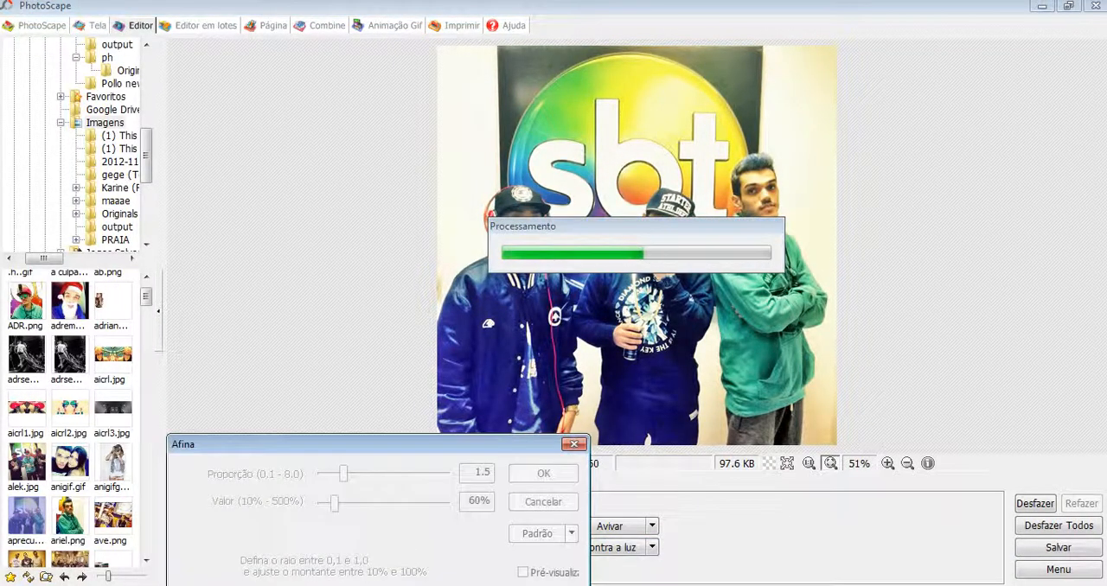
{"action": "left_click", "coordinate": [543, 474]}
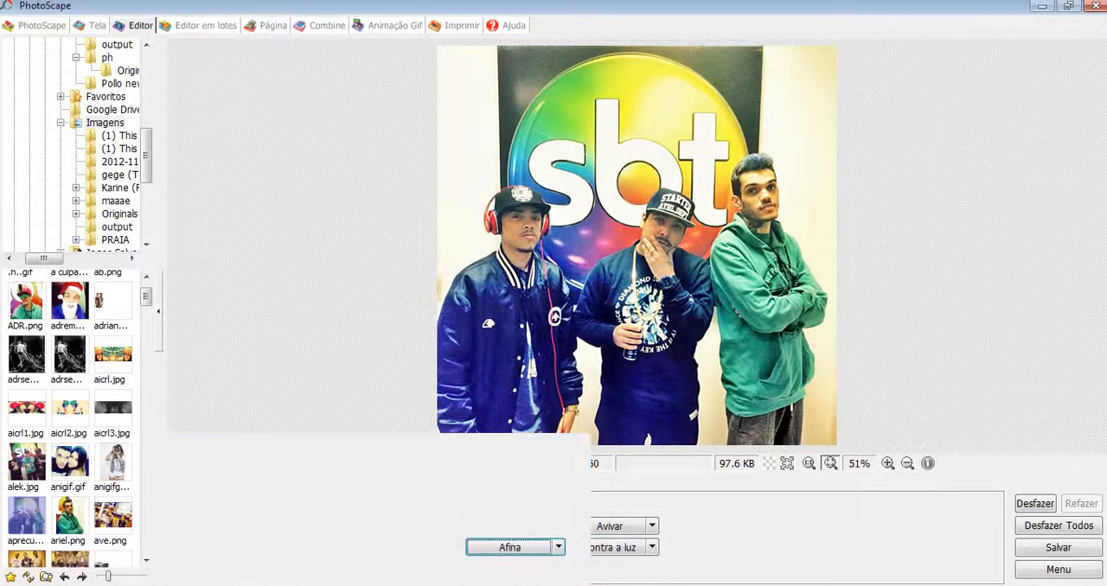
{"action": "left_click", "coordinate": [407, 569]}
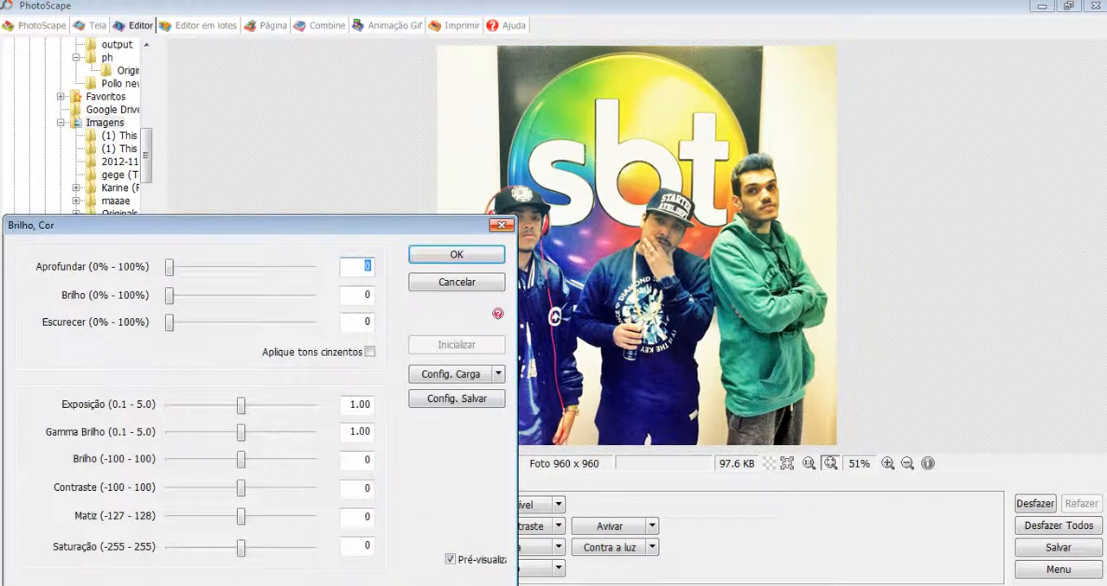
{"action": "left_click", "coordinate": [503, 224]}
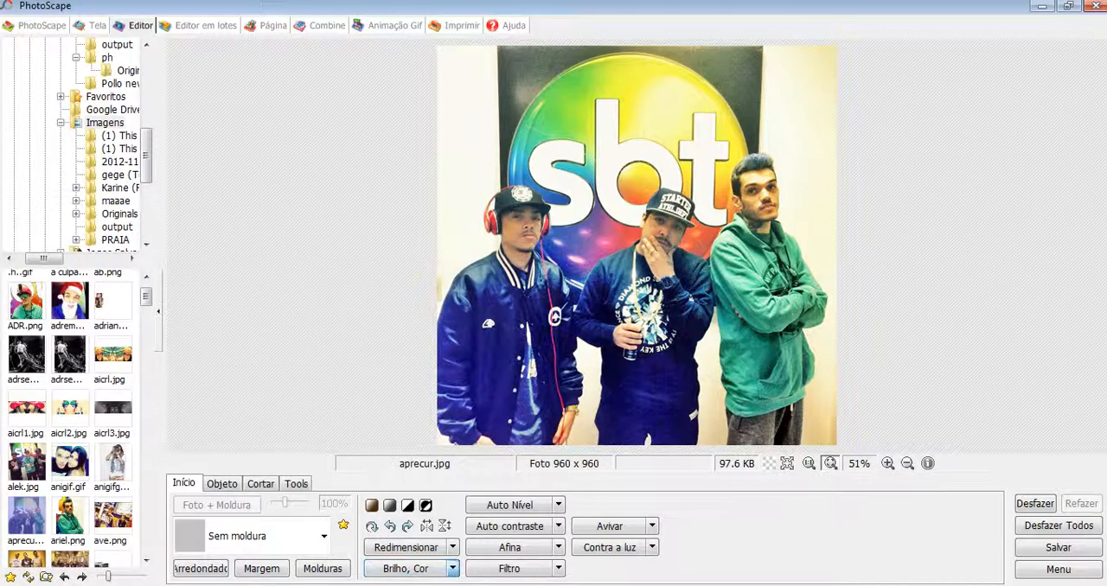
Step: Try the Dilatar effect from Brilho, Cor on the photo and undo it
{"action": "left_click", "coordinate": [451, 568]}
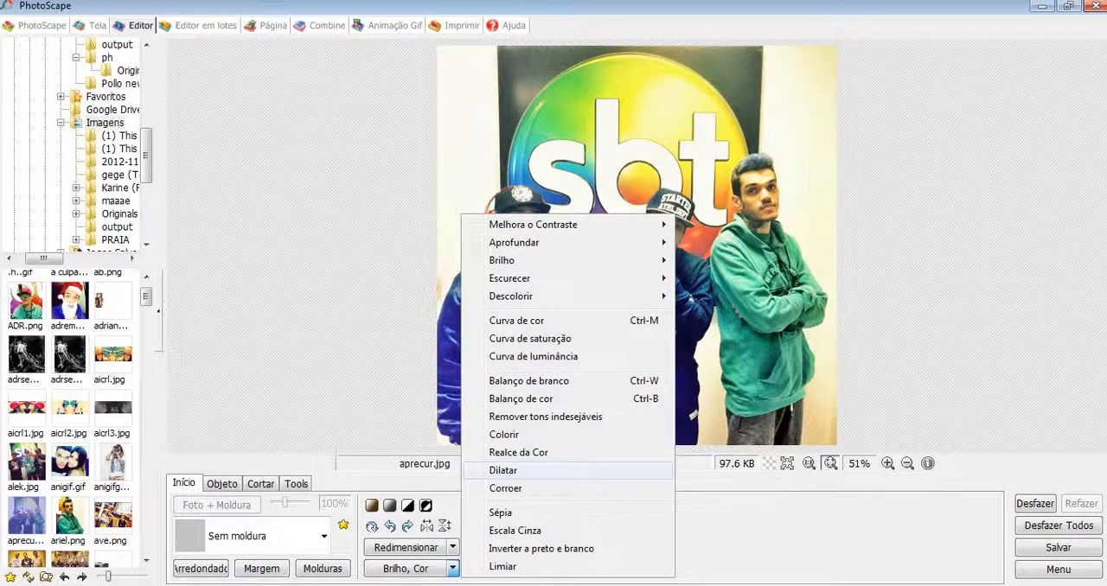
{"action": "left_click", "coordinate": [519, 471]}
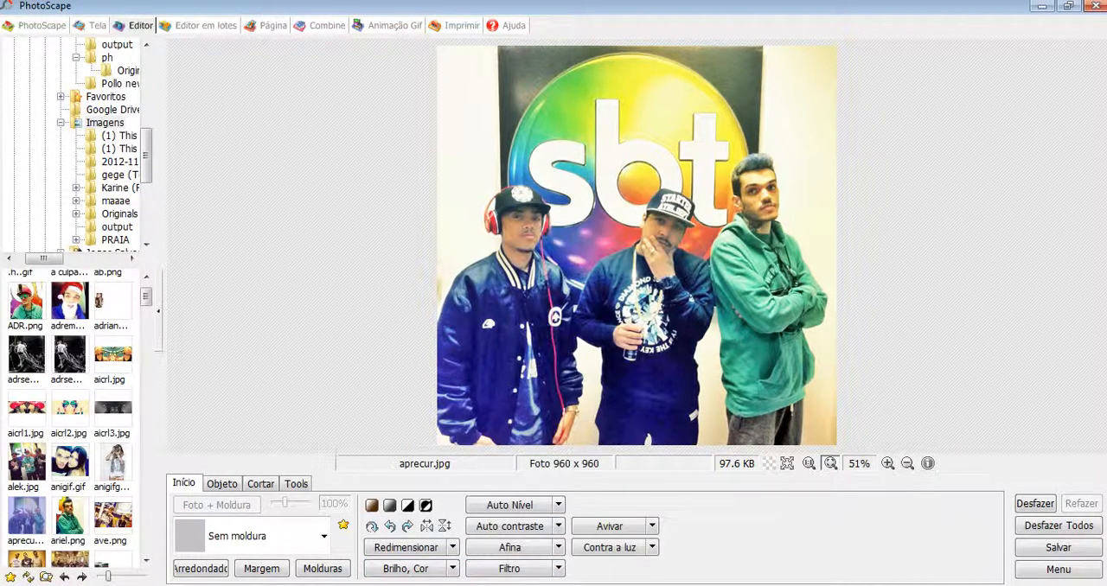
{"action": "left_click", "coordinate": [1035, 503]}
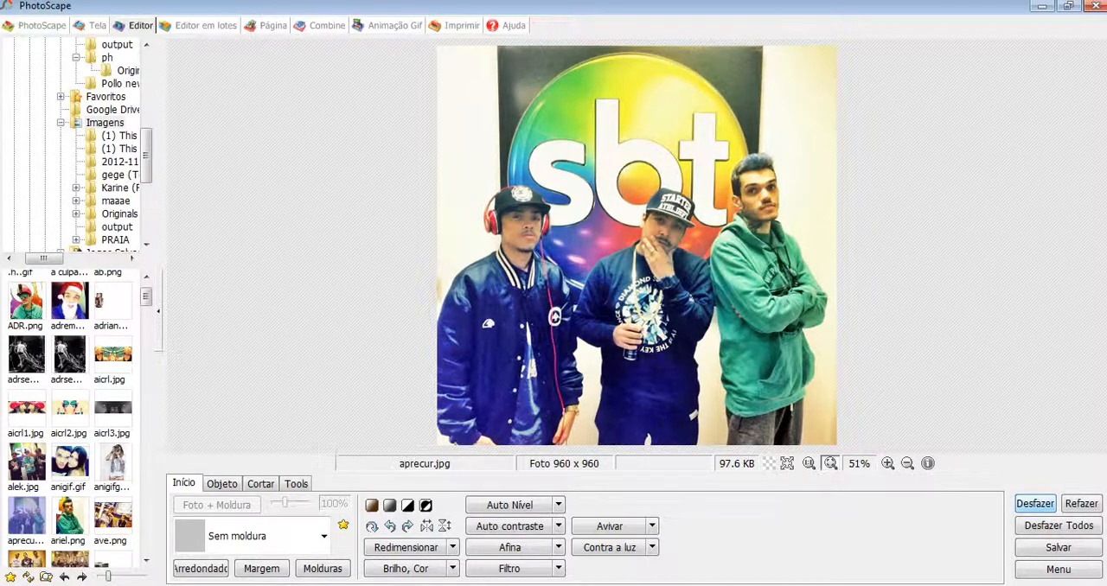
Step: Switch to Notepad and continue the note with "depois de aplicar os efeitos você escolhe se precisa cortar a foto"
{"action": "key", "text": "alt+Tab"}
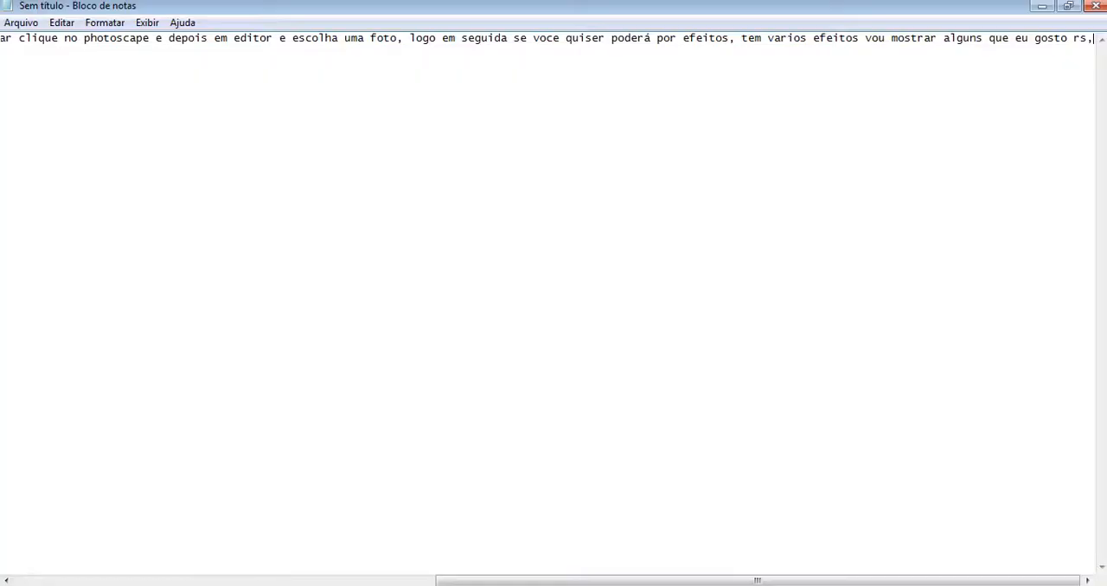
{"action": "type", "text": "depois"}
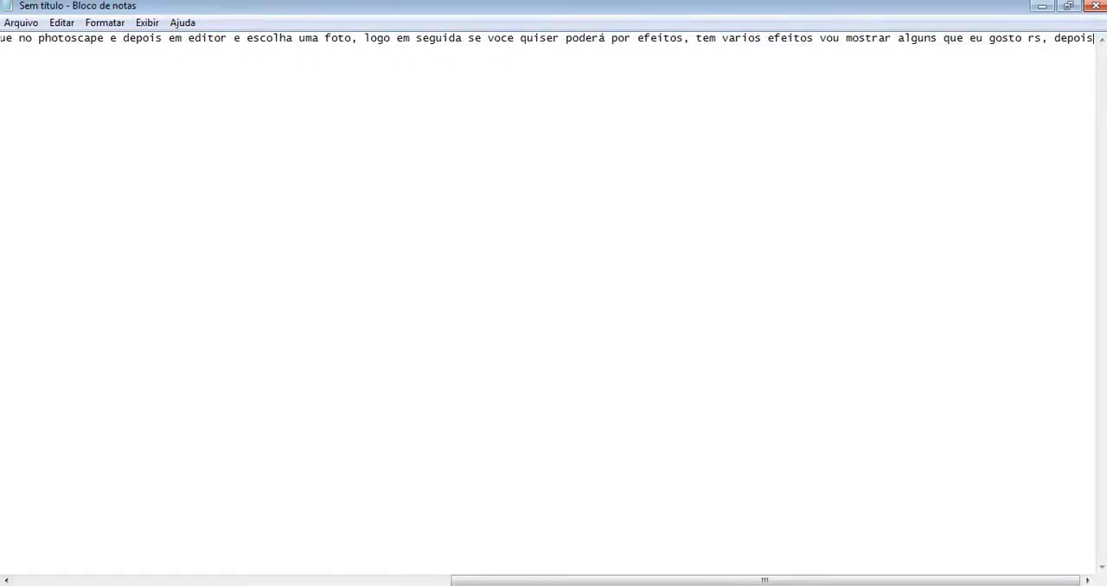
{"action": "type", "text": " de aplicar o"}
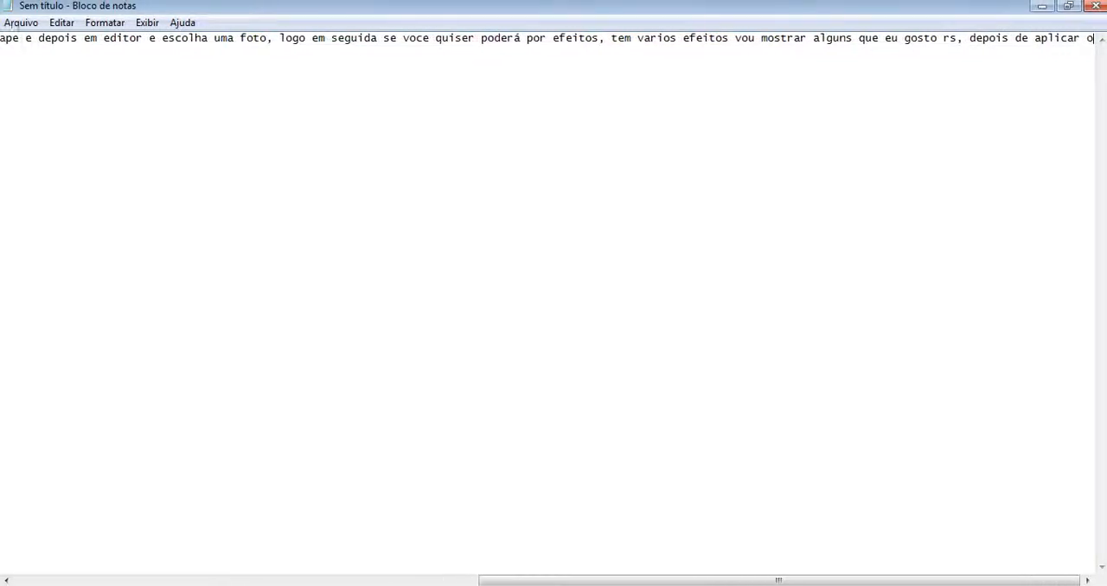
{"action": "type", "text": "s efeitos"}
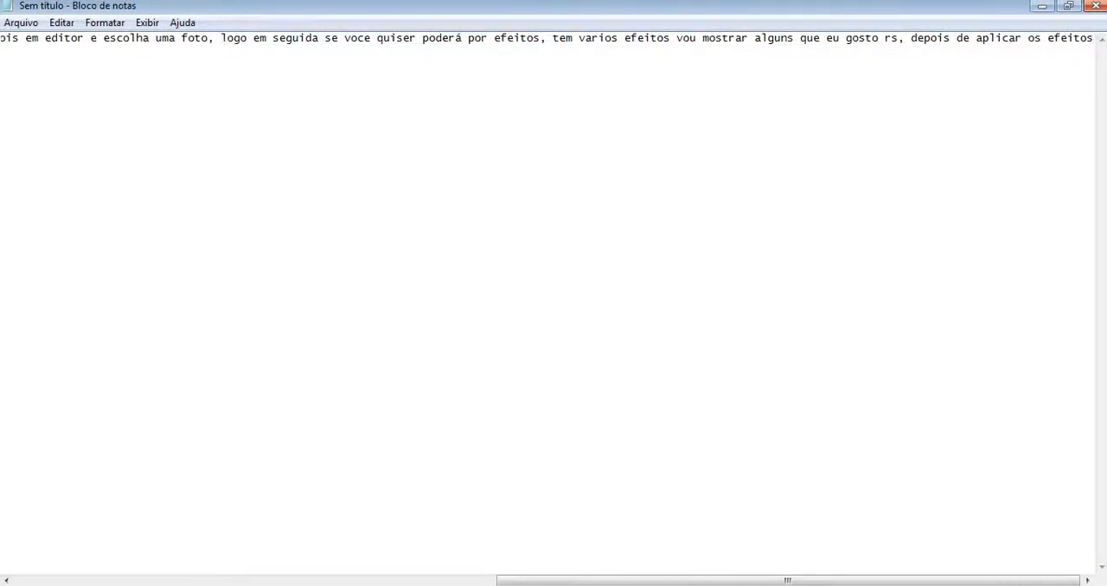
{"action": "type", "text": " voc"}
{"action": "type", "text": "ê e"}
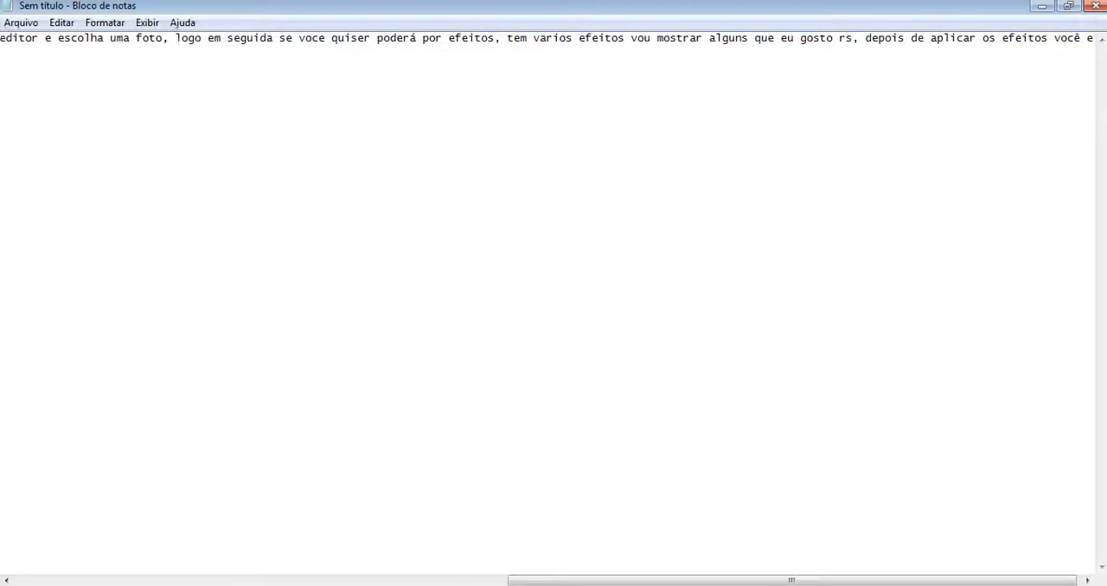
{"action": "type", "text": "scolhe se preci"}
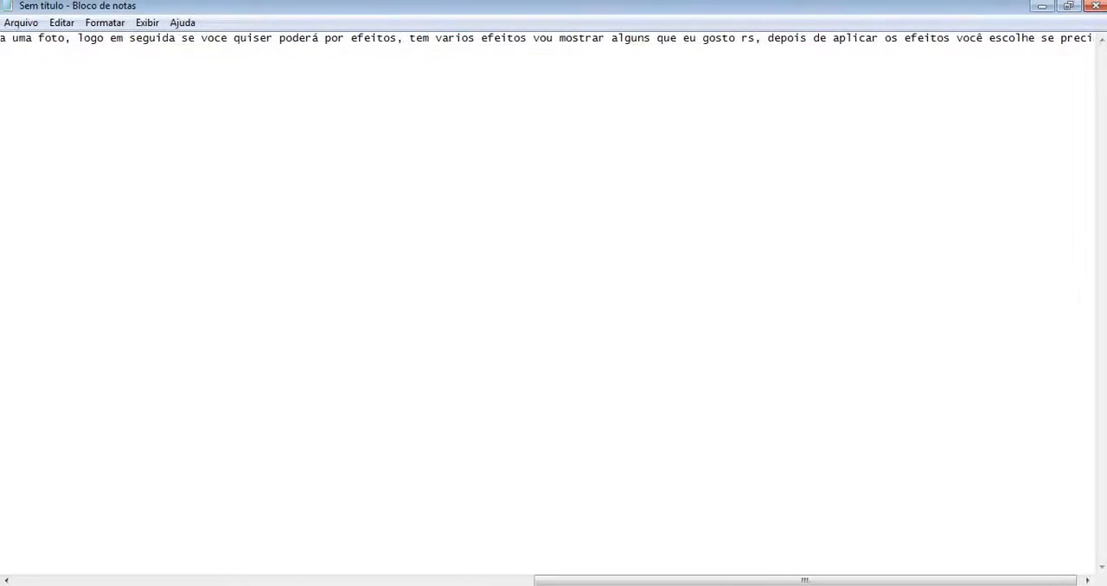
{"action": "type", "text": "sa cortar a foto ou não"}
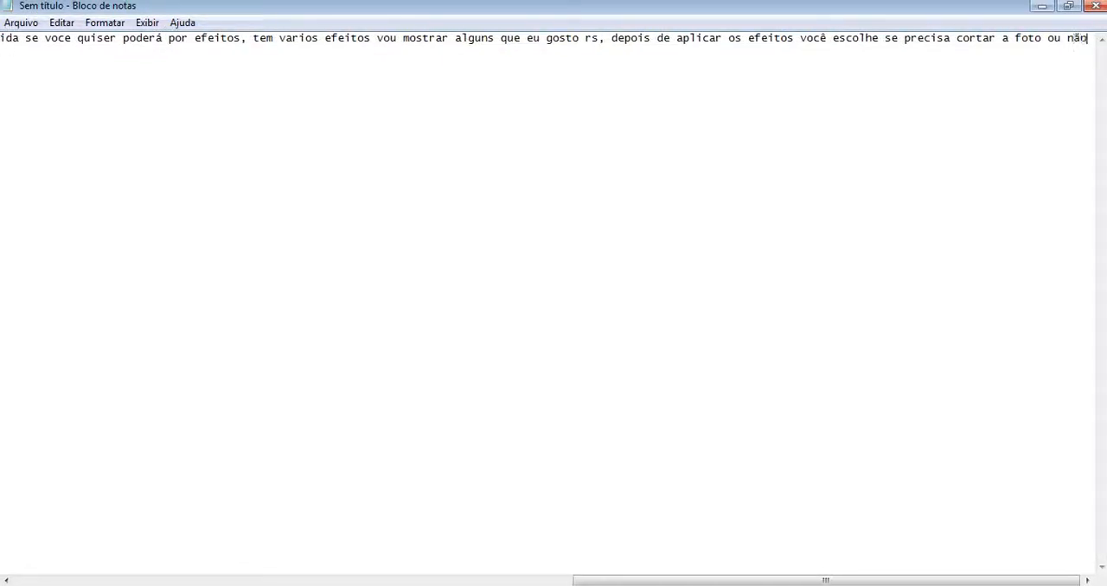
{"action": "type", "text": ", vou cort"}
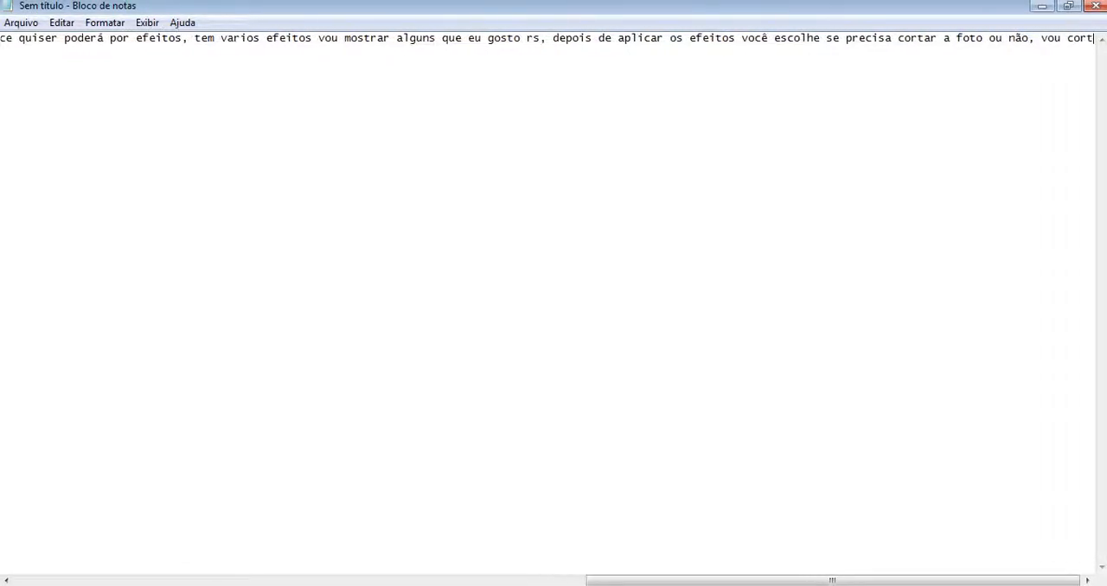
{"action": "type", "text": "ar pra ensinar "}
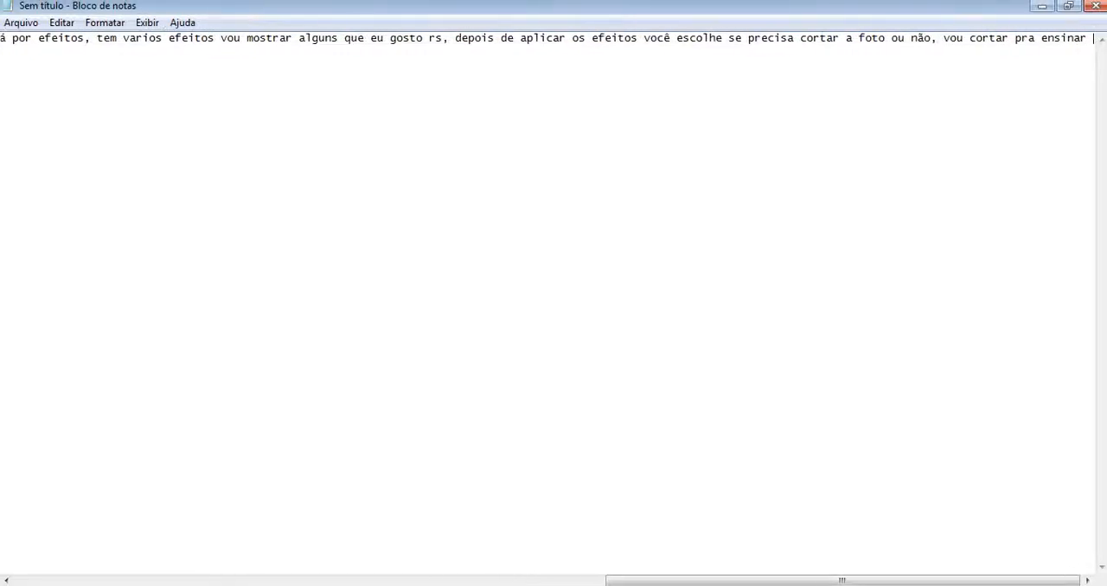
{"action": "type", "text": "os dois modos"}
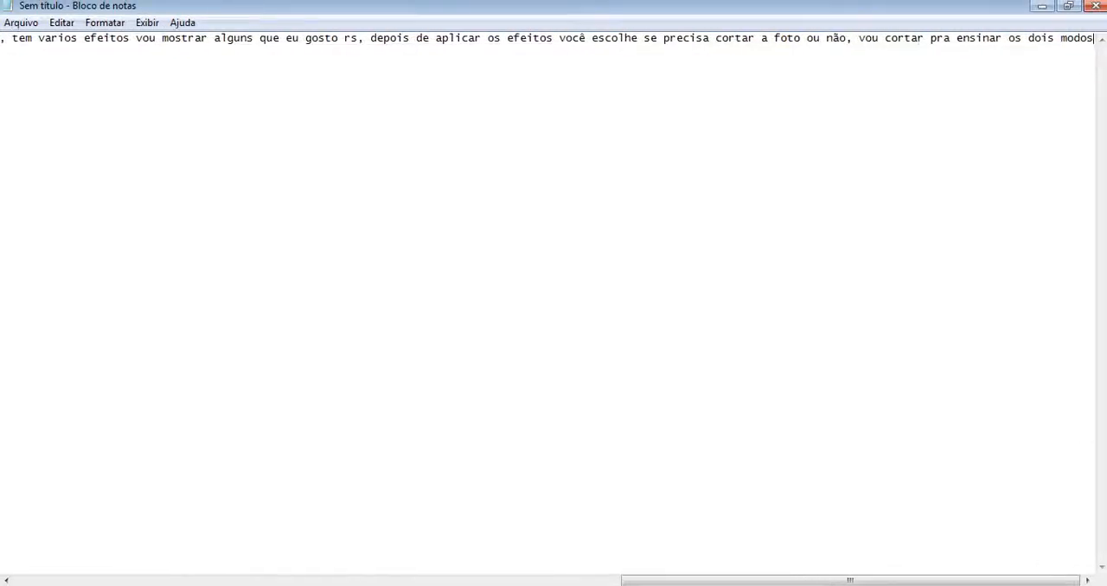
{"action": "type", "text": " ok"}
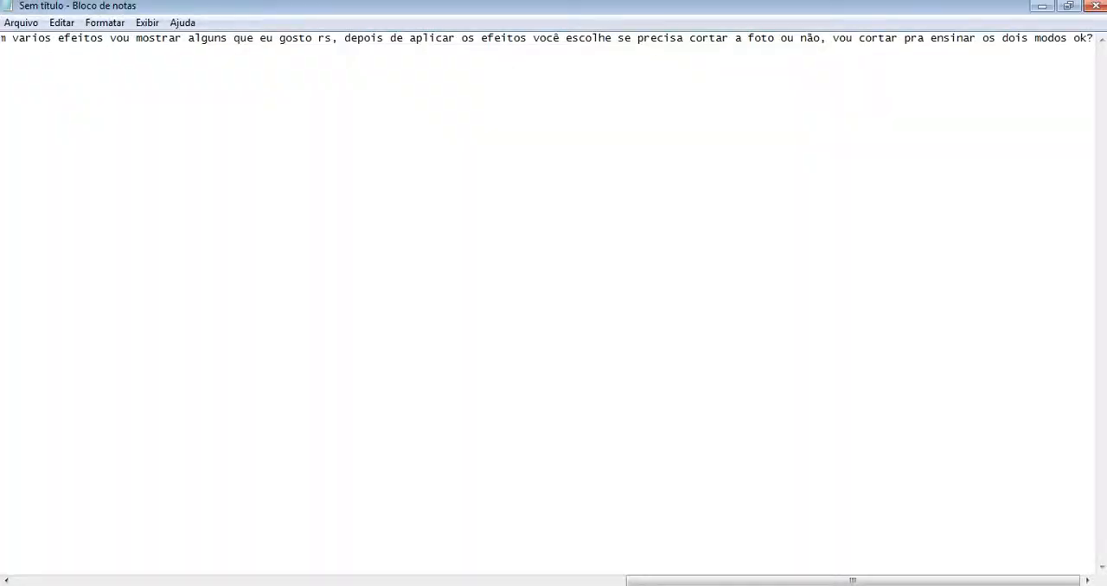
Step: Add the crop instruction "vá em cortar e deixe em recorte livre" to the end of the note
{"action": "type", "text": "vá em cor"}
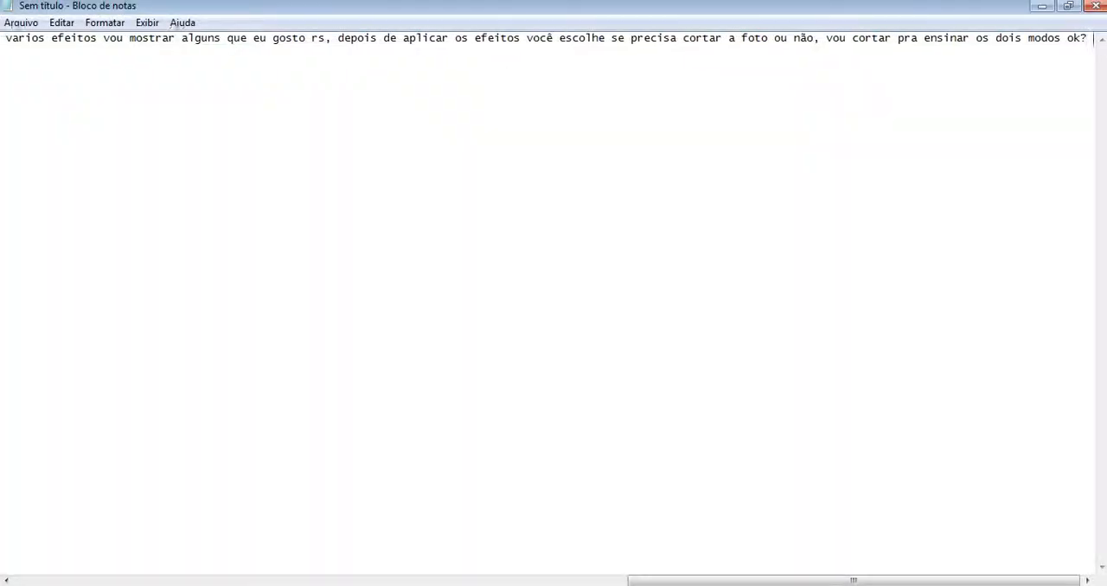
{"action": "type", "text": "tar e "}
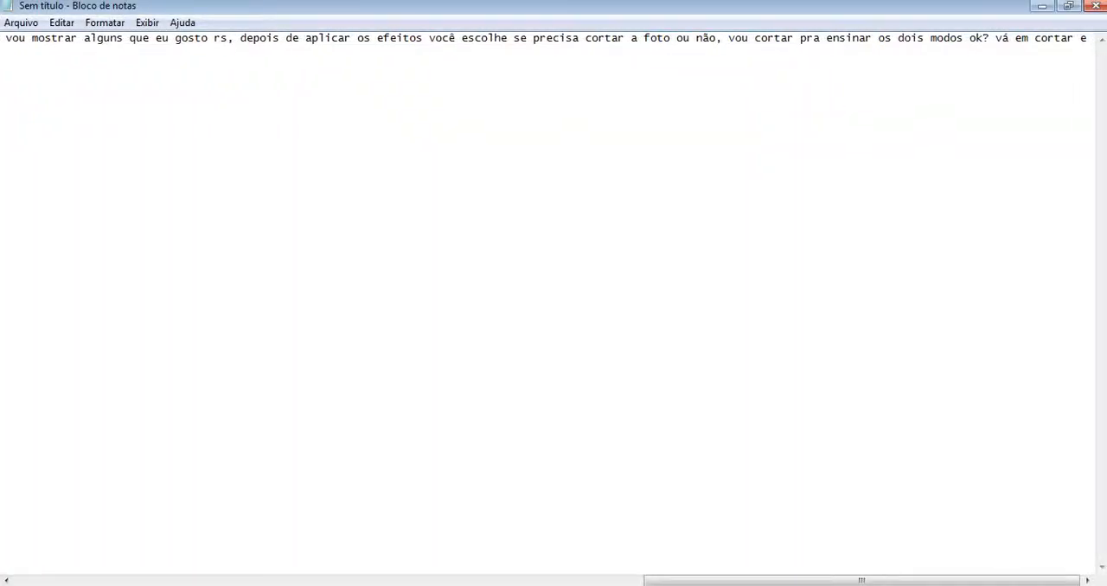
{"action": "type", "text": "c"}
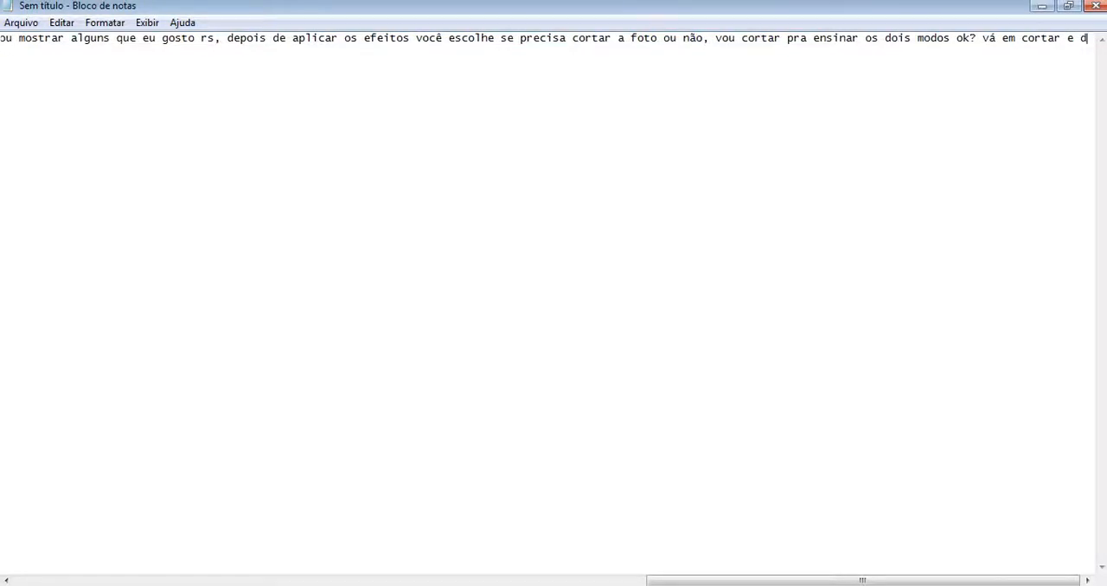
{"action": "type", "text": "eixe em re"}
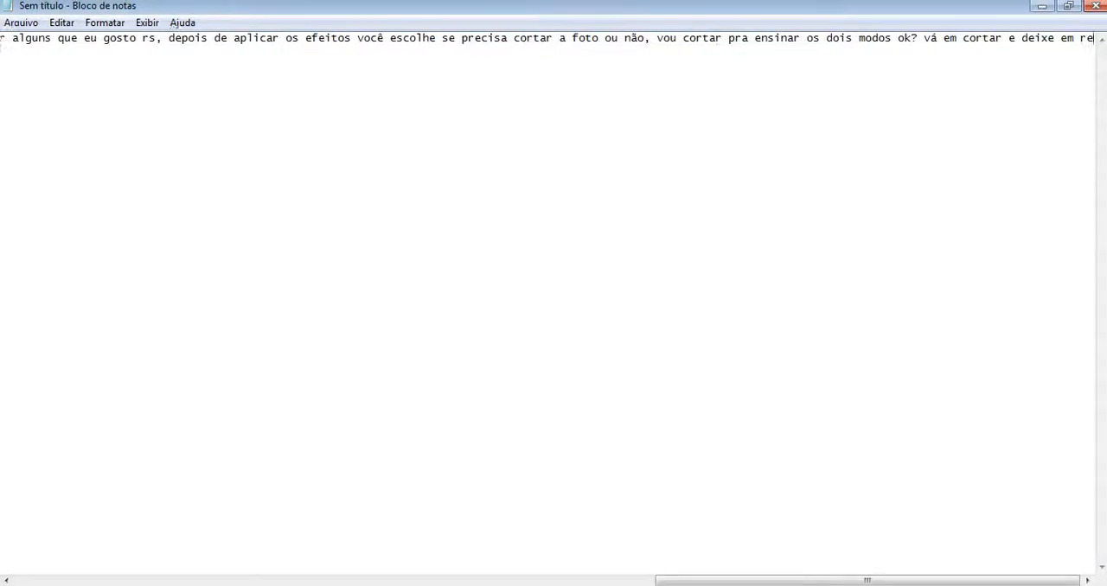
{"action": "type", "text": "corte livre"}
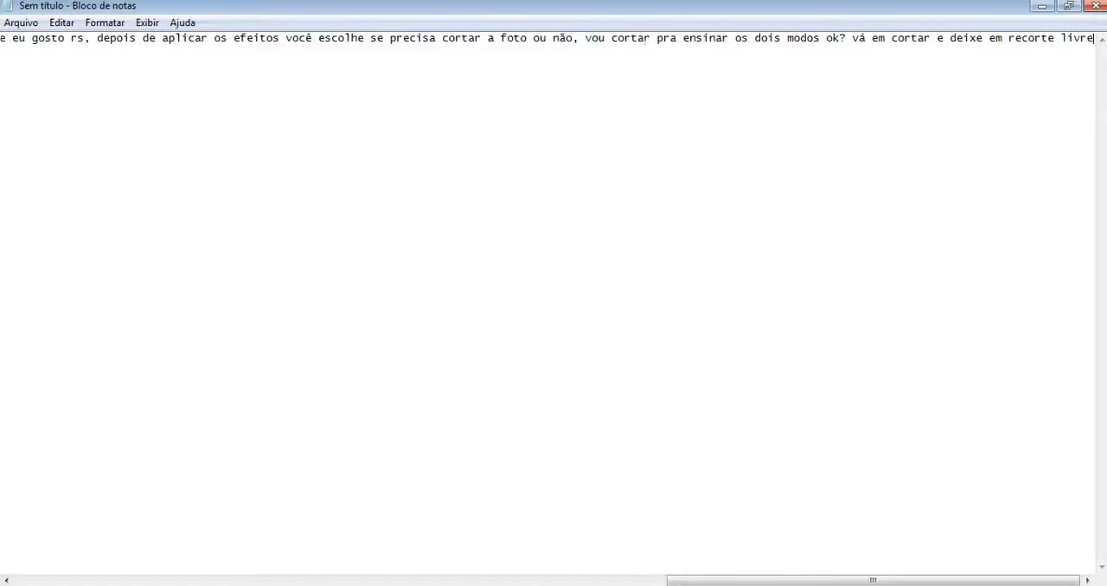
Step: Switch to PhotoScape and crop the photo with Recorte livre to a 342 x 462 area around the man in the middle
{"action": "key", "text": "alt+Tab"}
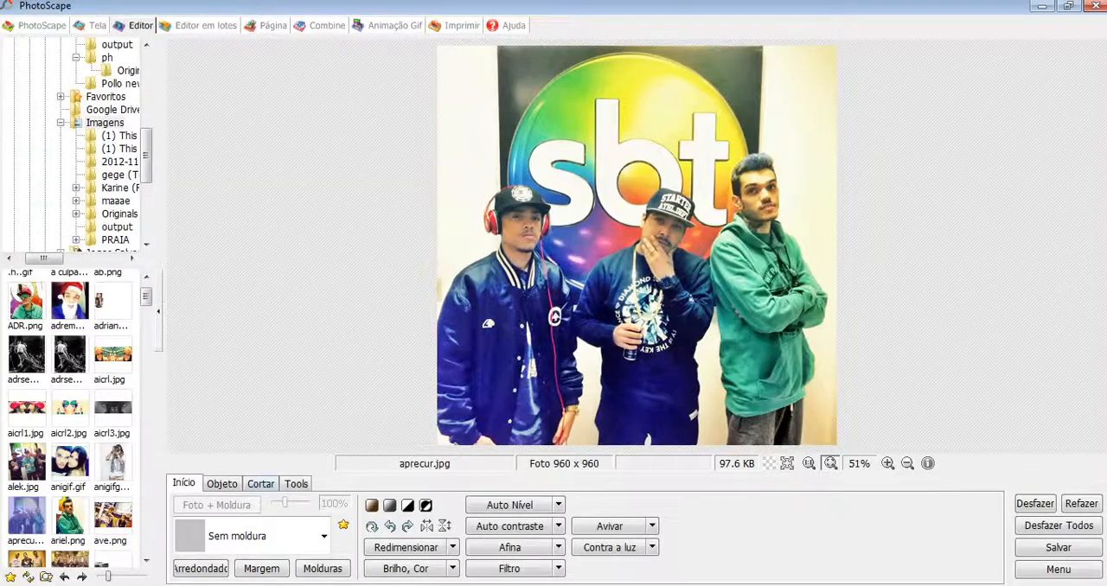
{"action": "left_click", "coordinate": [260, 483]}
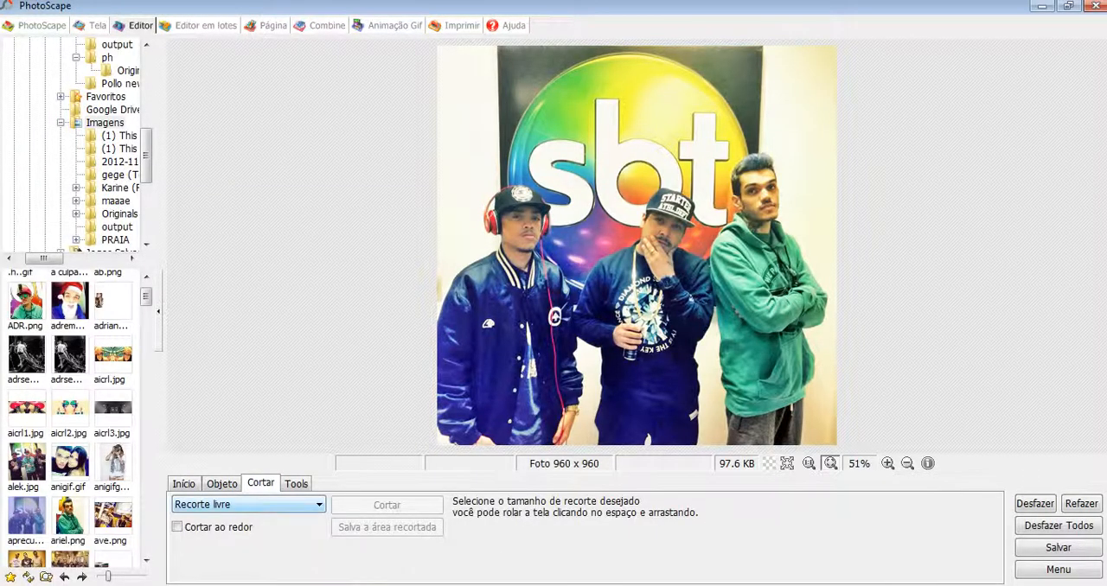
{"action": "left_click_drag", "start_coordinate": [599, 160], "coordinate": [713, 380]}
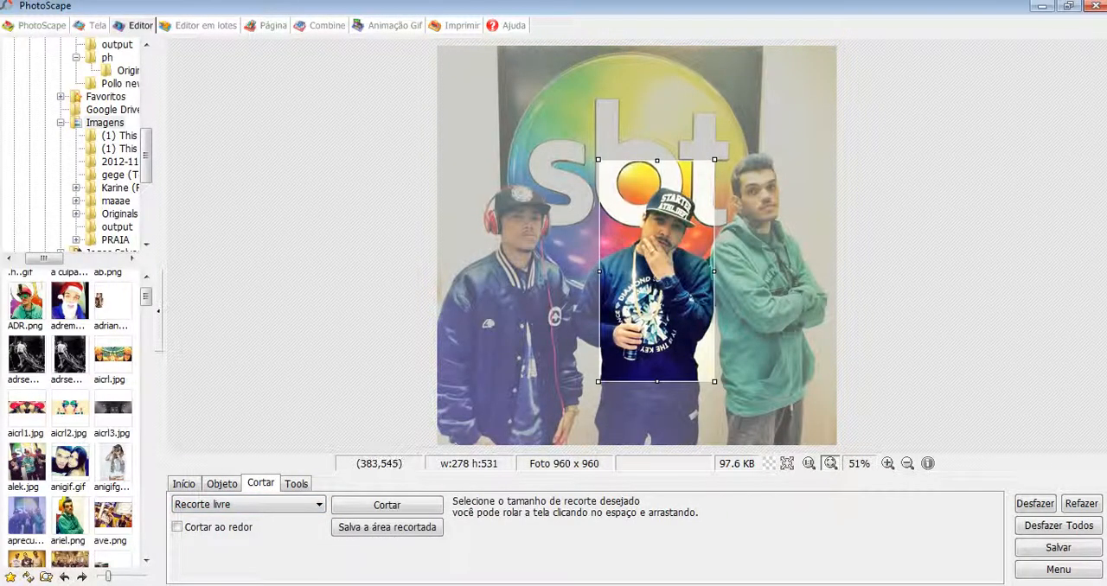
{"action": "left_click_drag", "start_coordinate": [597, 272], "coordinate": [570, 278]}
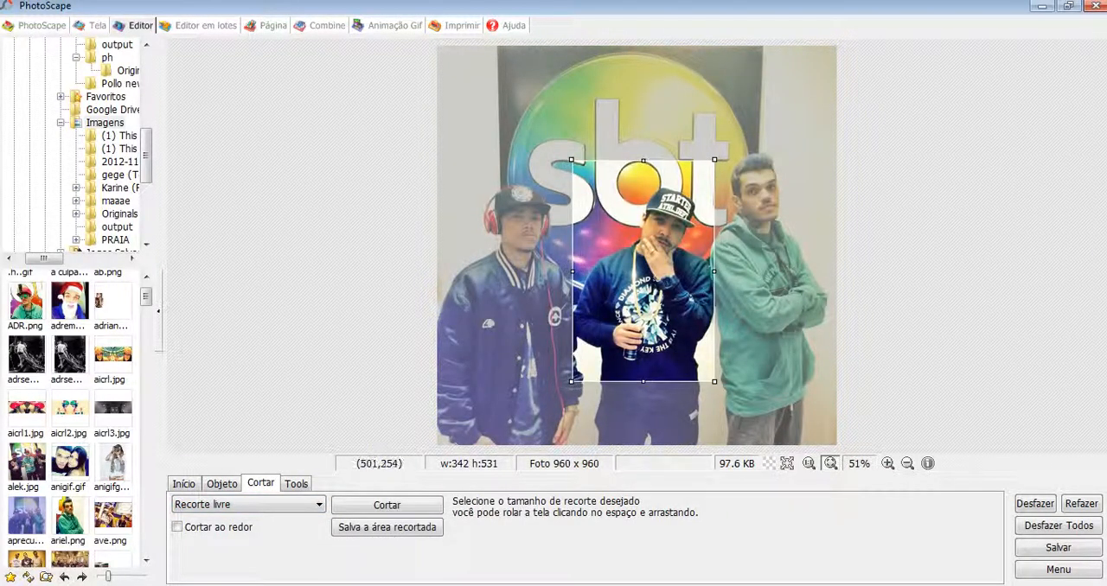
{"action": "left_click_drag", "start_coordinate": [641, 162], "coordinate": [645, 188]}
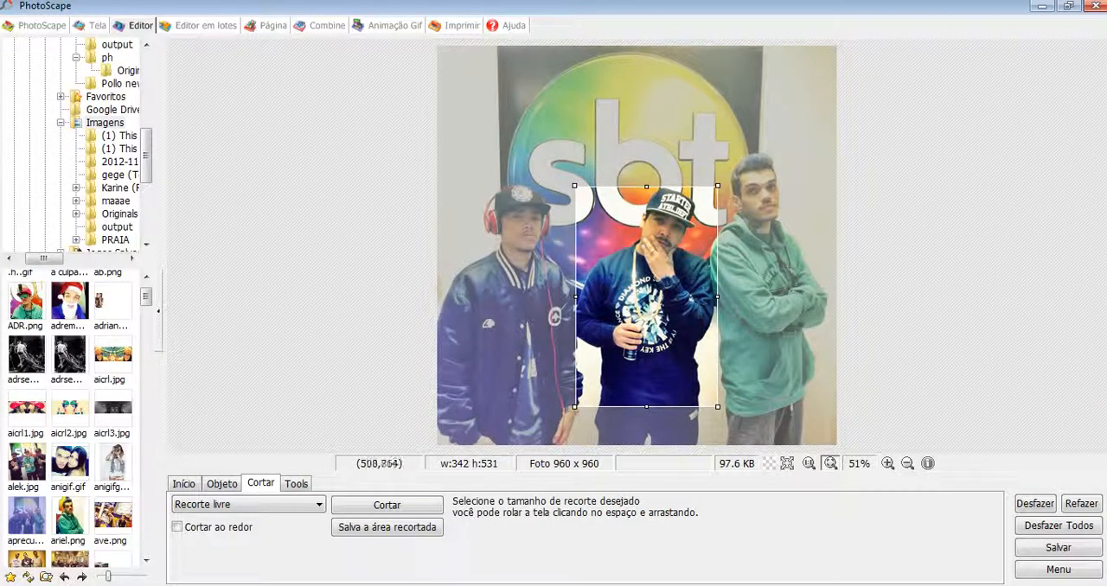
{"action": "left_click_drag", "start_coordinate": [646, 407], "coordinate": [646, 378]}
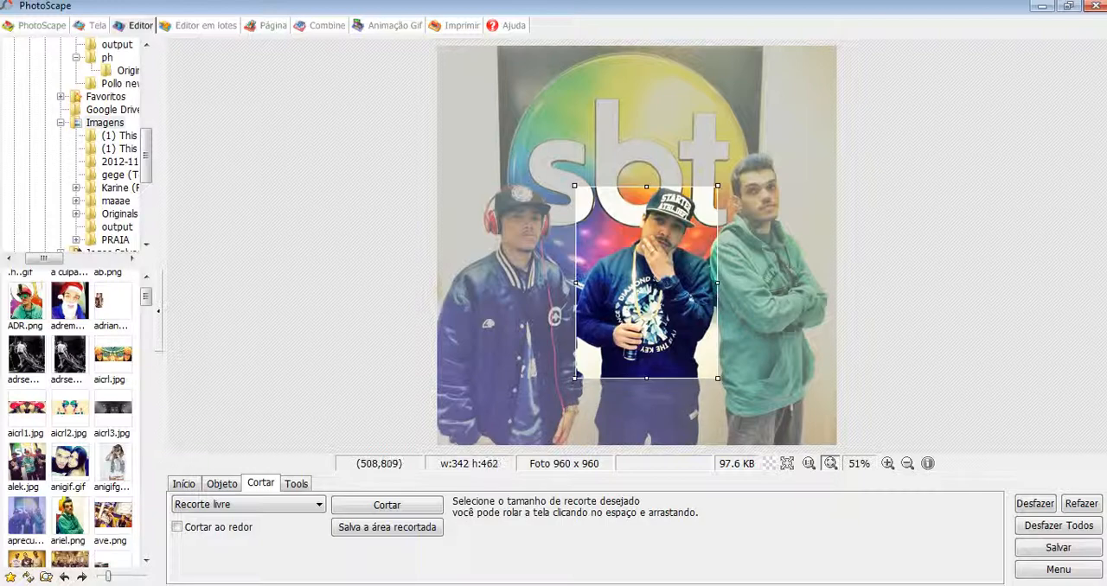
{"action": "left_click", "coordinate": [387, 506]}
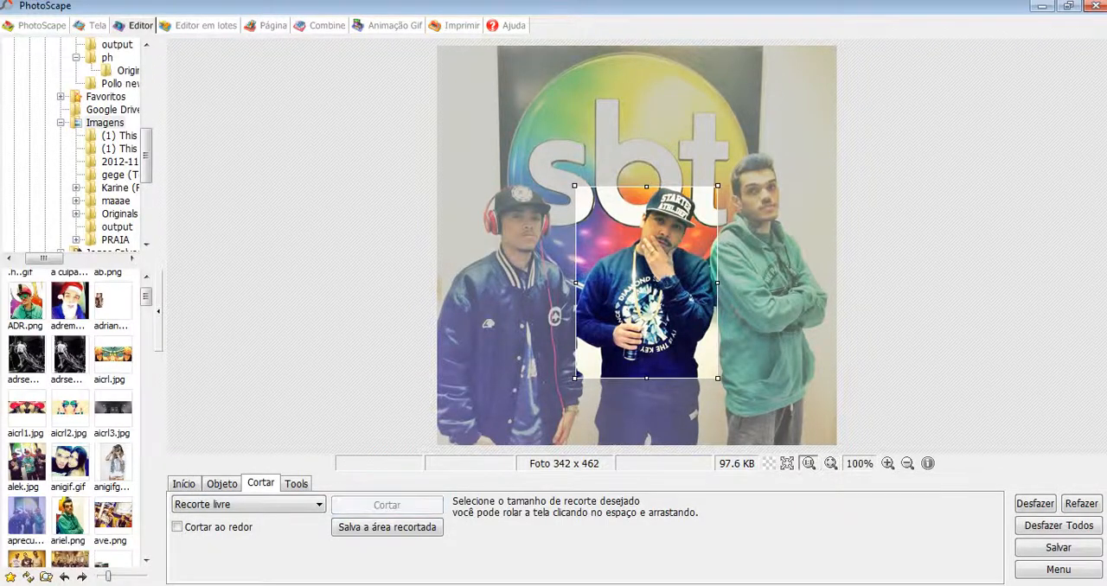
Step: Switch to Notepad and continue the crop instruction with "escolhe a area que vai ser"
{"action": "key", "text": "alt+Tab"}
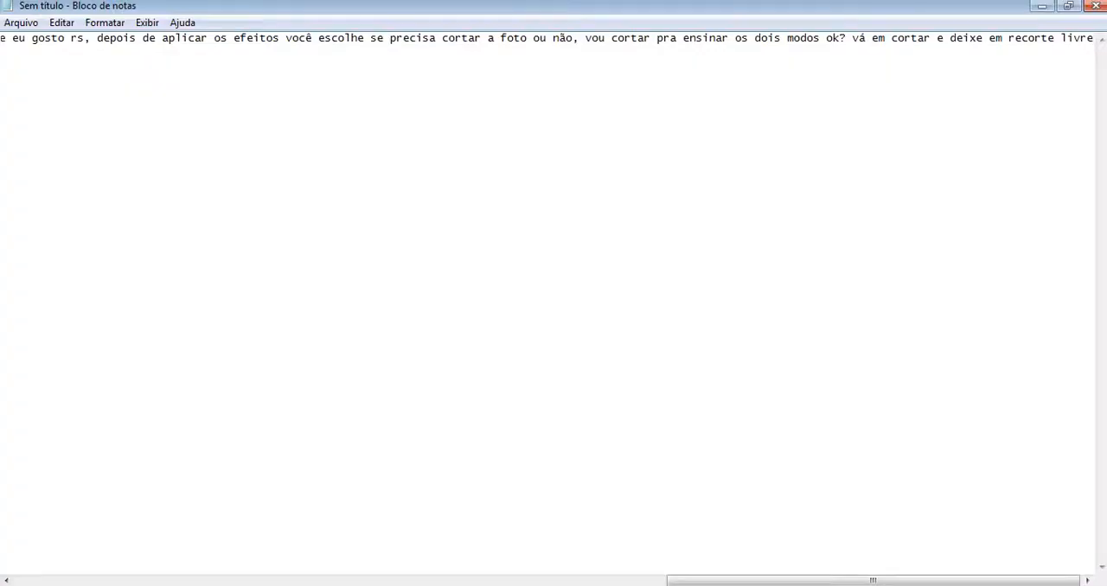
{"action": "type", "text": "esoolhe a area"}
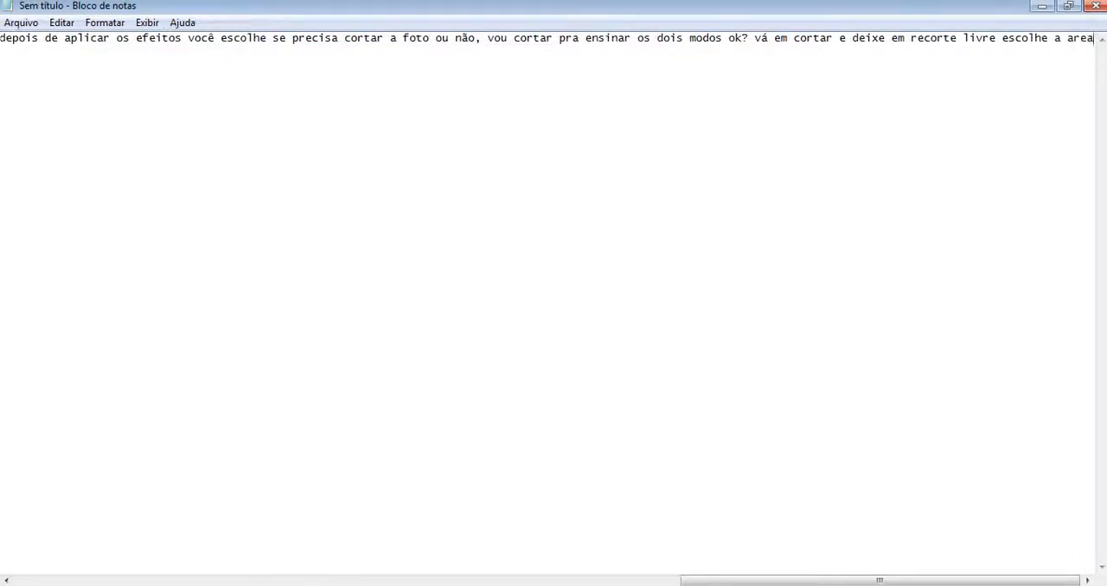
{"action": "type", "text": "que ai ser"}
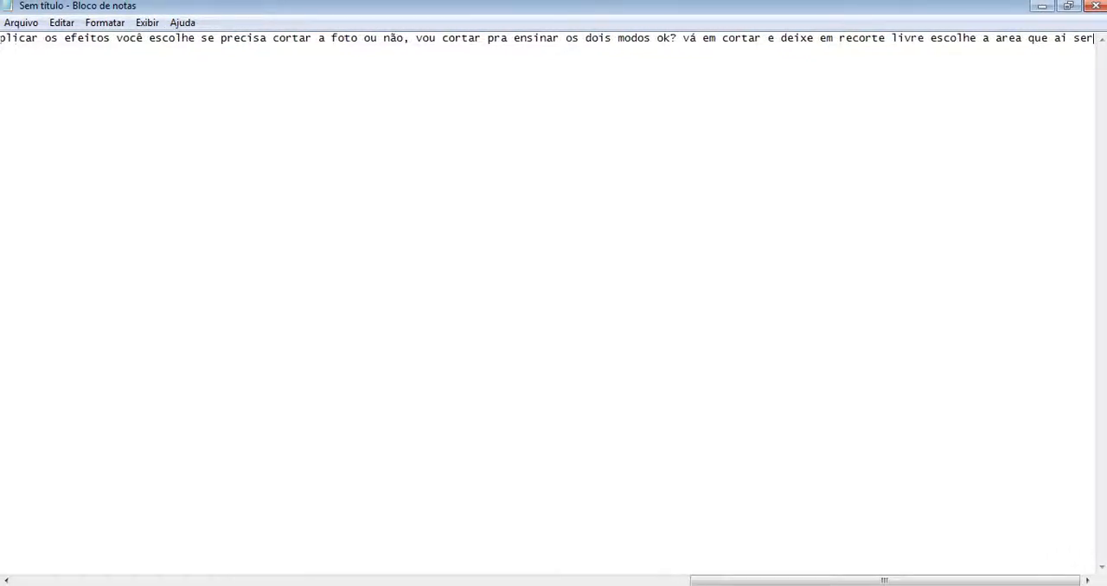
{"action": "key", "text": "BackSpace"}
{"action": "key", "text": "BackSpace"}
{"action": "key", "text": "BackSpace"}
{"action": "type", "text": "ser "}
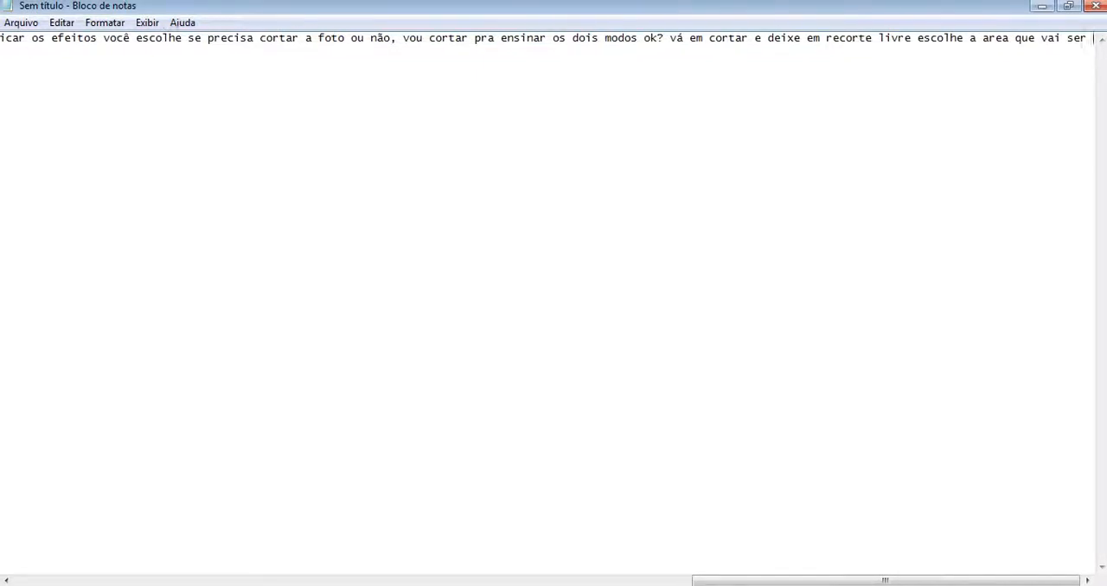
{"action": "type", "text": "cortada e cor"}
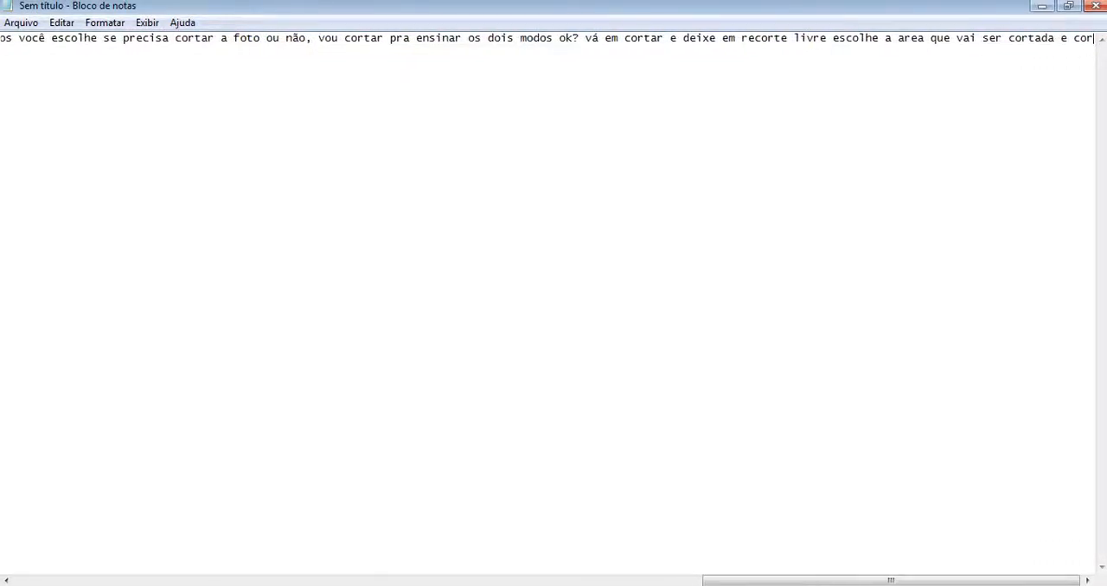
{"action": "type", "text": "te, depois "}
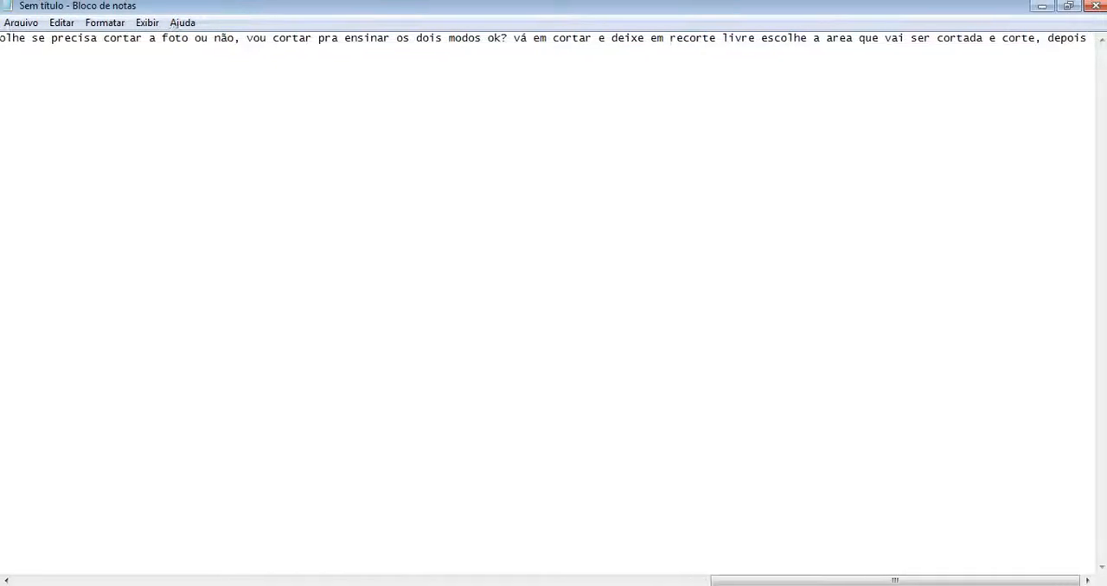
{"action": "type", "text": "de cortar"}
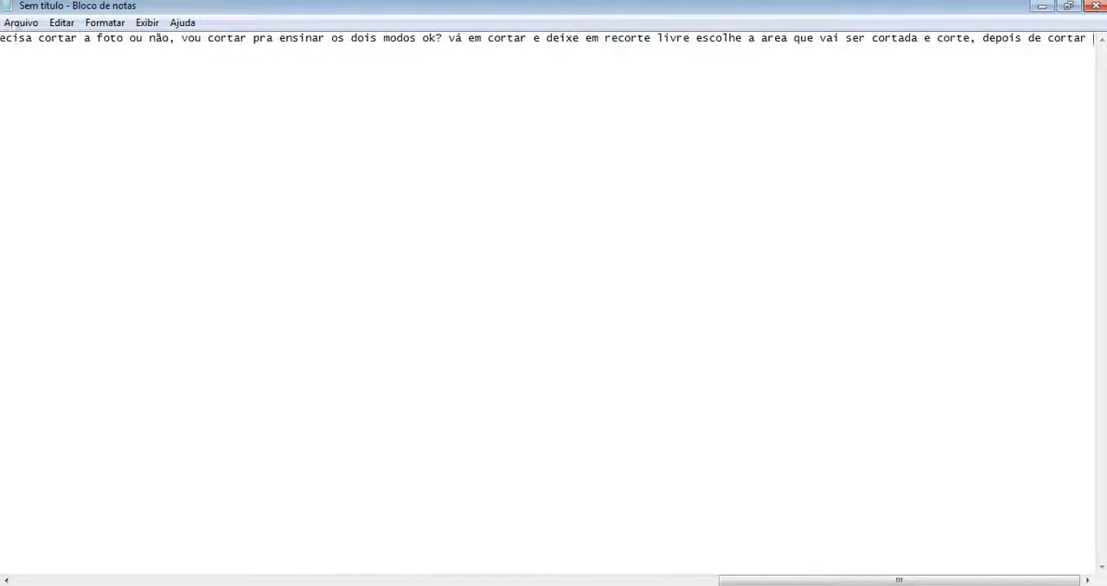
{"action": "type", "text": " vá em inicio e e"}
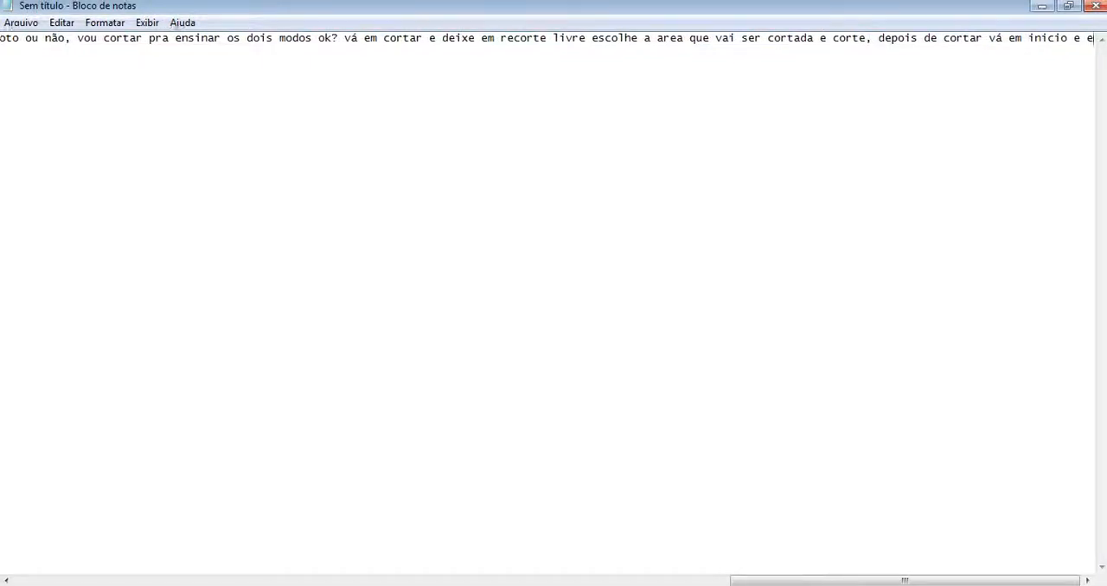
{"action": "type", "text": "m redimens"}
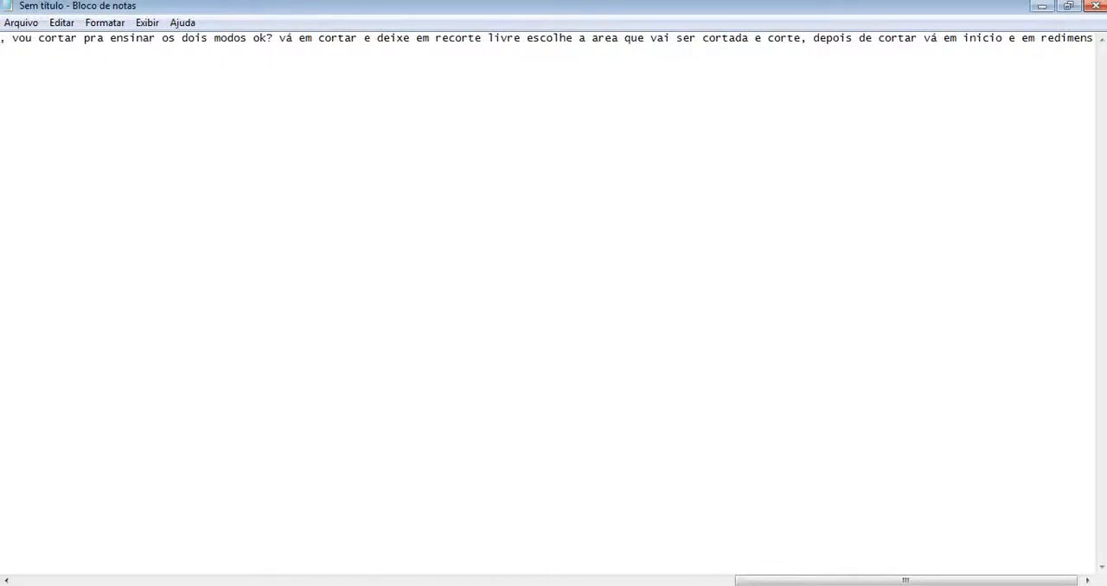
{"action": "type", "text": "ionarr"}
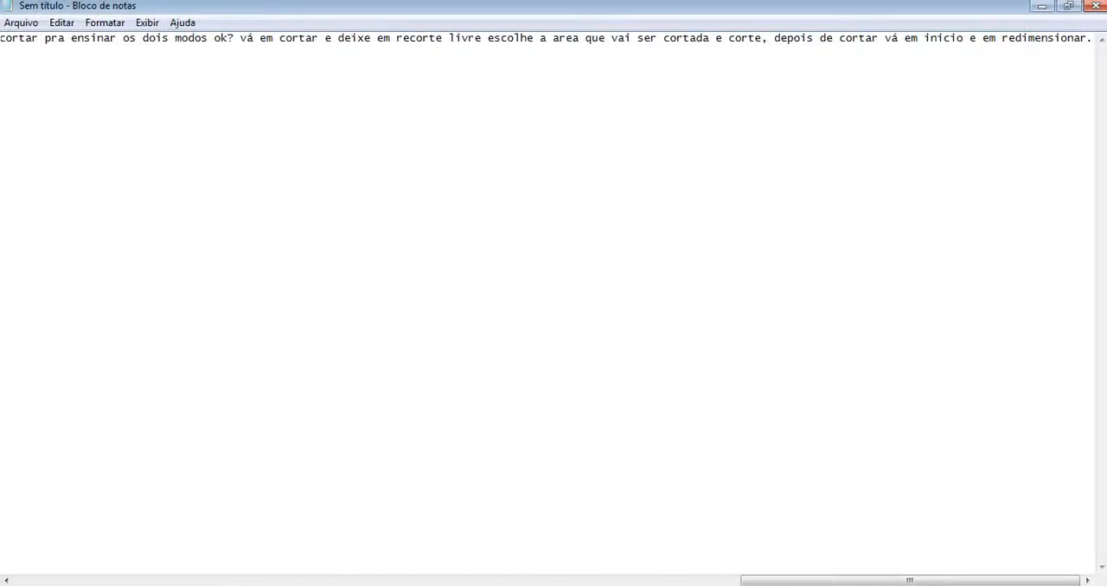
Step: Continue the crop instruction with "cortada e corte, depois de cortar vá em inicio e em redimensionar." and start a new line
{"action": "key", "text": "Return"}
Step: Switch to PhotoScape and open the Redimensionar settings for the cropped photo
{"action": "key", "text": "alt+Tab"}
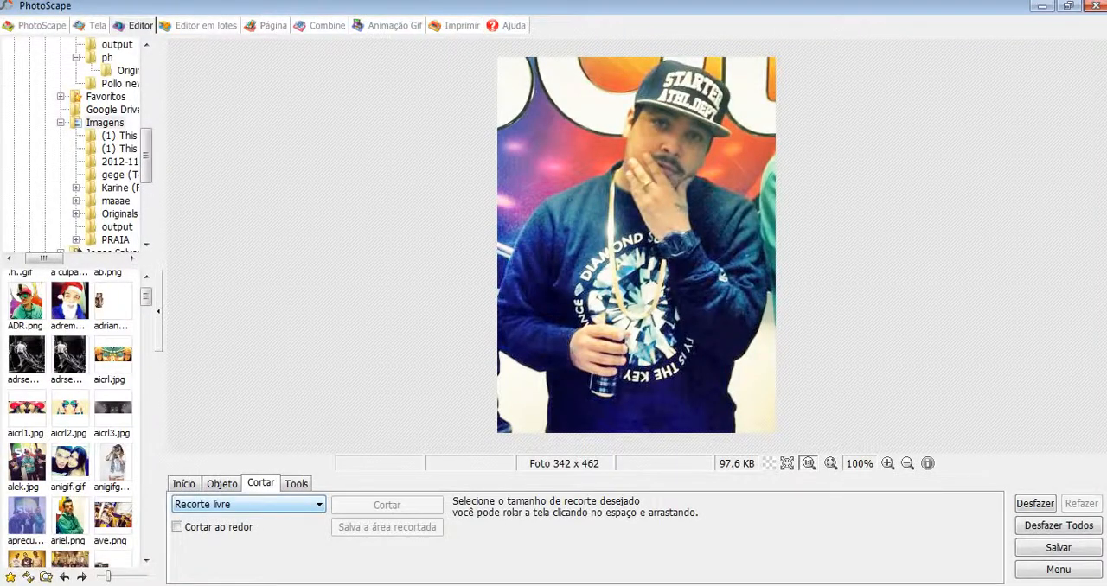
{"action": "left_click", "coordinate": [183, 485]}
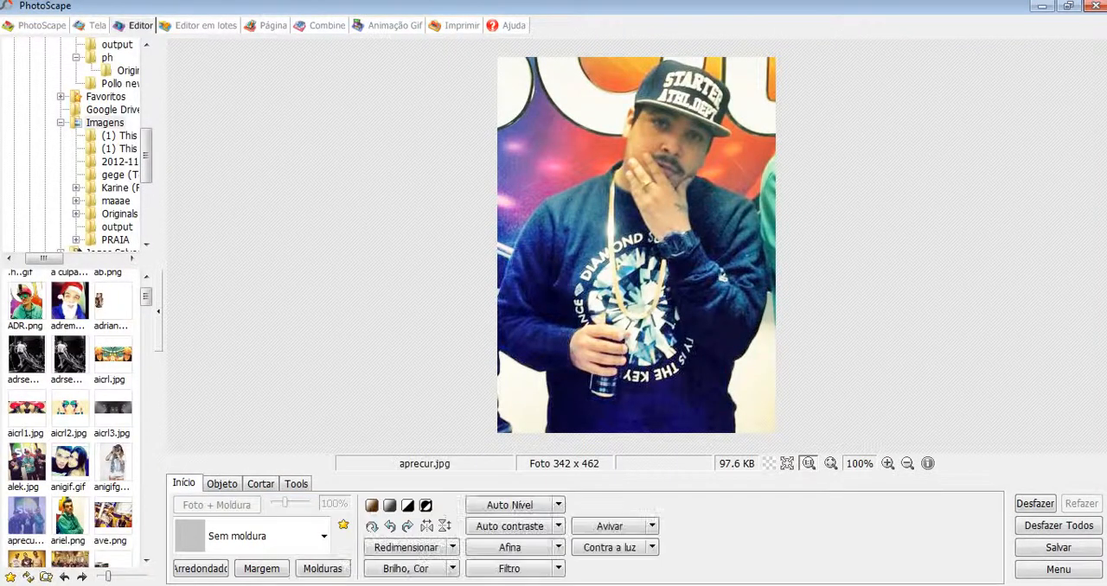
{"action": "left_click", "coordinate": [407, 548]}
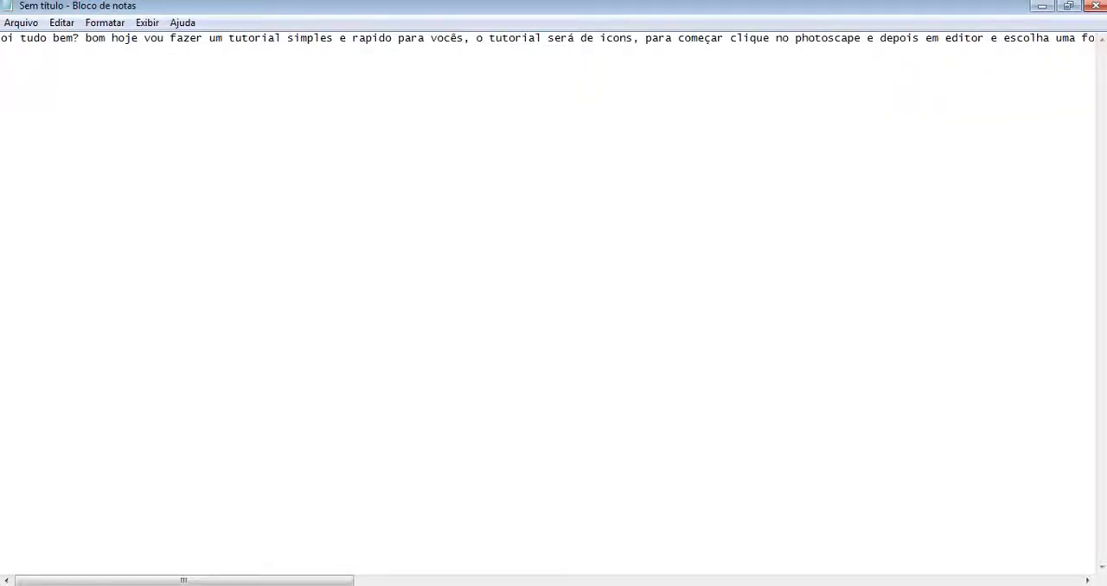
Step: Switch to Notepad and begin the second line with "depois de clicar em redimensionar desmarque a opçao de"
{"action": "key", "text": "Return"}
{"action": "type", "text": "depois de clicar em r"}
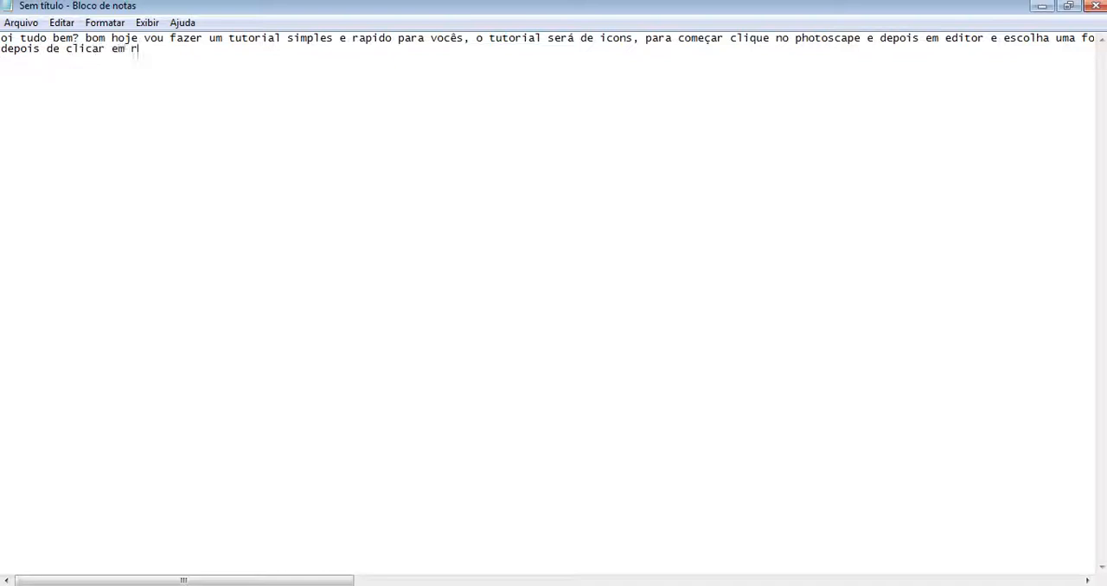
{"action": "type", "text": "edimensionar vá"}
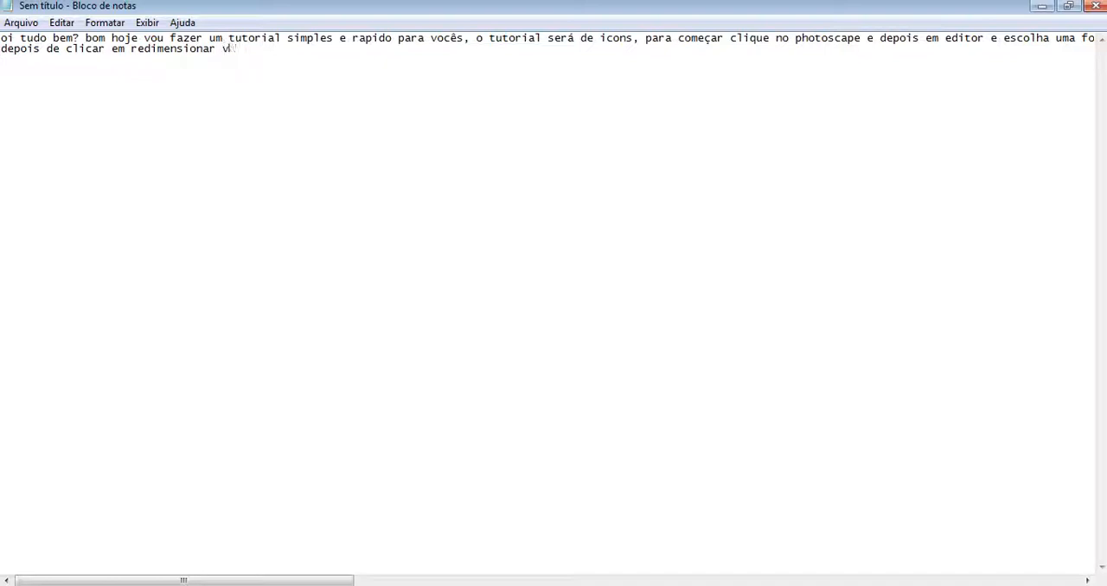
{"action": "key", "text": "BackSpace"}
{"action": "key", "text": "BackSpace"}
{"action": "type", "text": "desmarque a opçao de"}
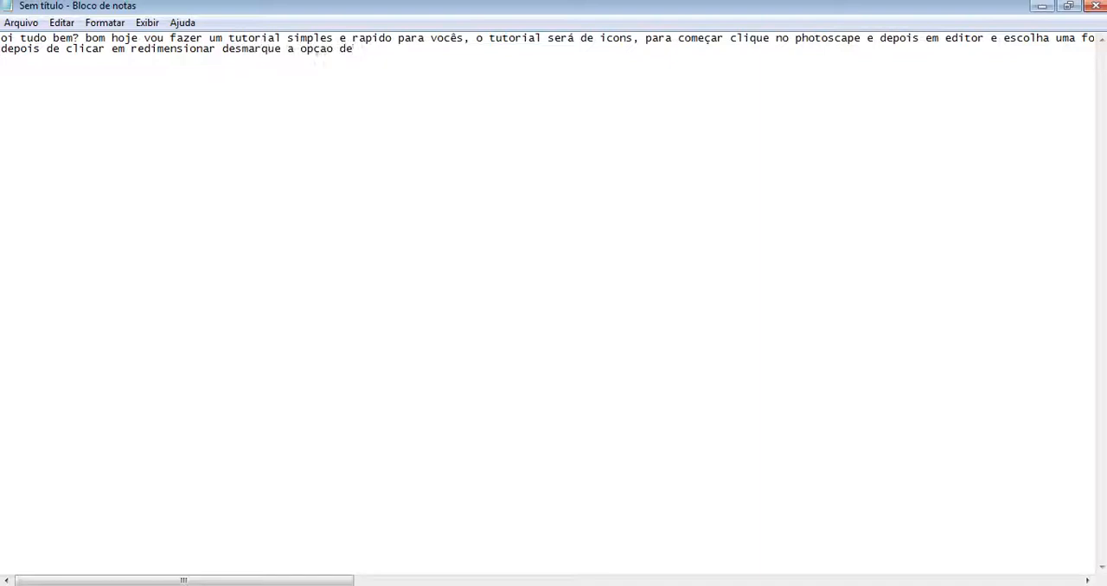
Step: Check the option's name in PhotoScape's resize dialog and complete the note's sentence with "preserve aspecto de proporção e coloque 240 por 240"
{"action": "key", "text": "alt+Tab"}
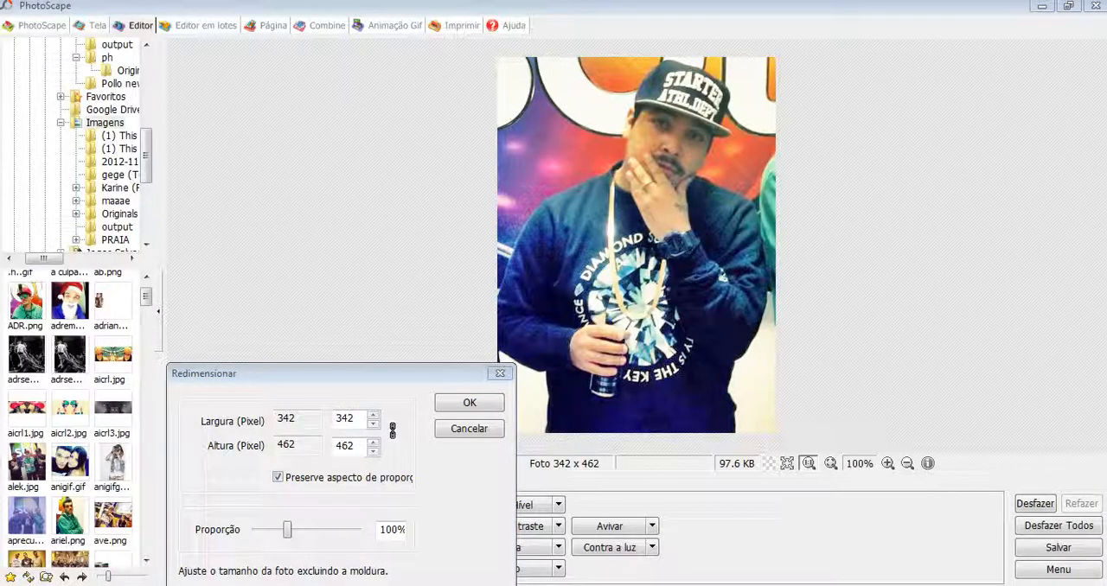
{"action": "key", "text": "alt+Tab"}
{"action": "type", "text": "pr"}
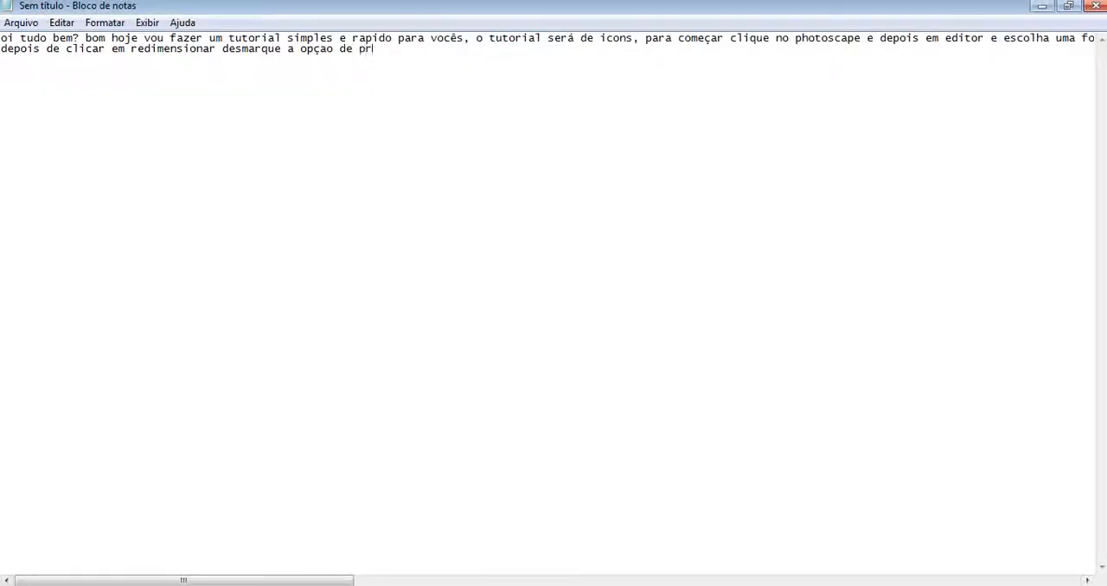
{"action": "type", "text": "eserve aspecto de propor"}
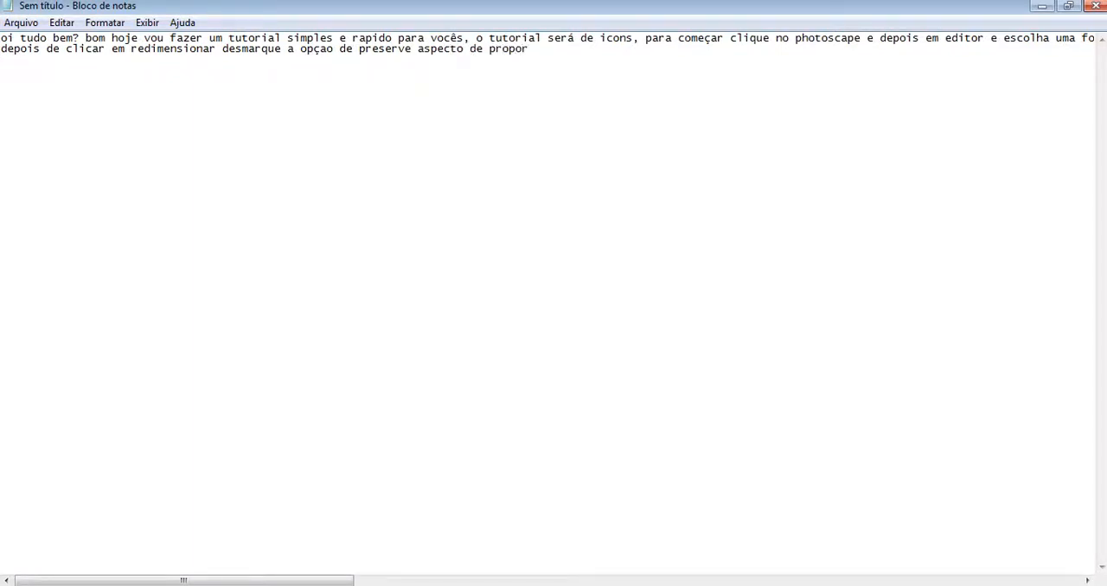
{"action": "type", "text": "ção e coloc"}
{"action": "type", "text": "que 2"}
{"action": "key", "text": "BackSpace"}
{"action": "type", "text": "240 "}
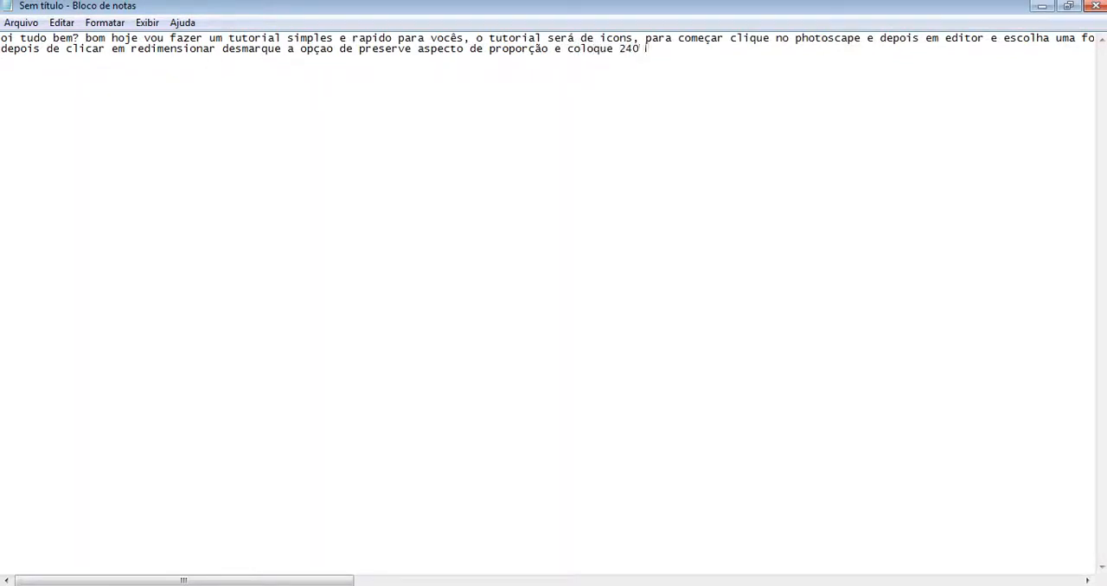
{"action": "type", "text": "por 240"}
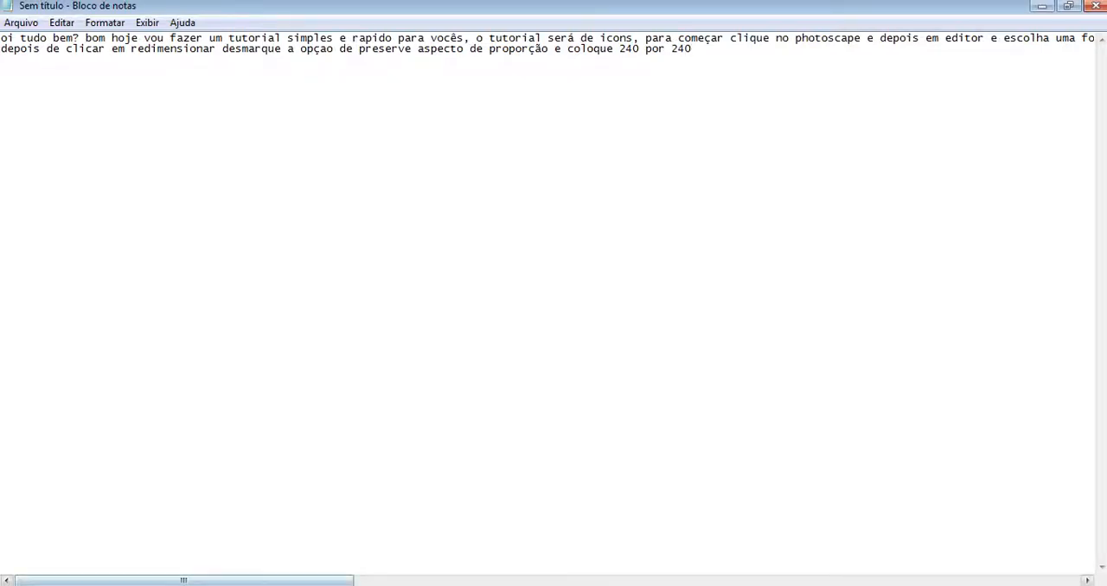
Step: Switch to PhotoScape and resize the photo to 240 x 240 pixels with the aspect ratio option turned off
{"action": "key", "text": "alt+Tab"}
{"action": "left_click", "coordinate": [277, 478]}
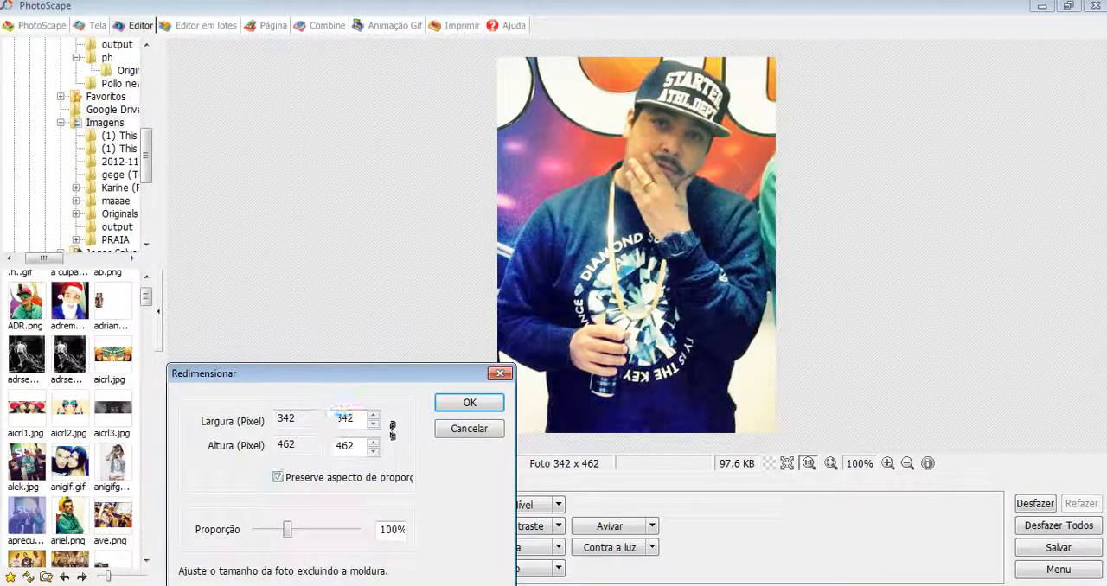
{"action": "double_click", "coordinate": [350, 417]}
{"action": "type", "text": "240"}
{"action": "key", "text": "Tab"}
{"action": "type", "text": "240"}
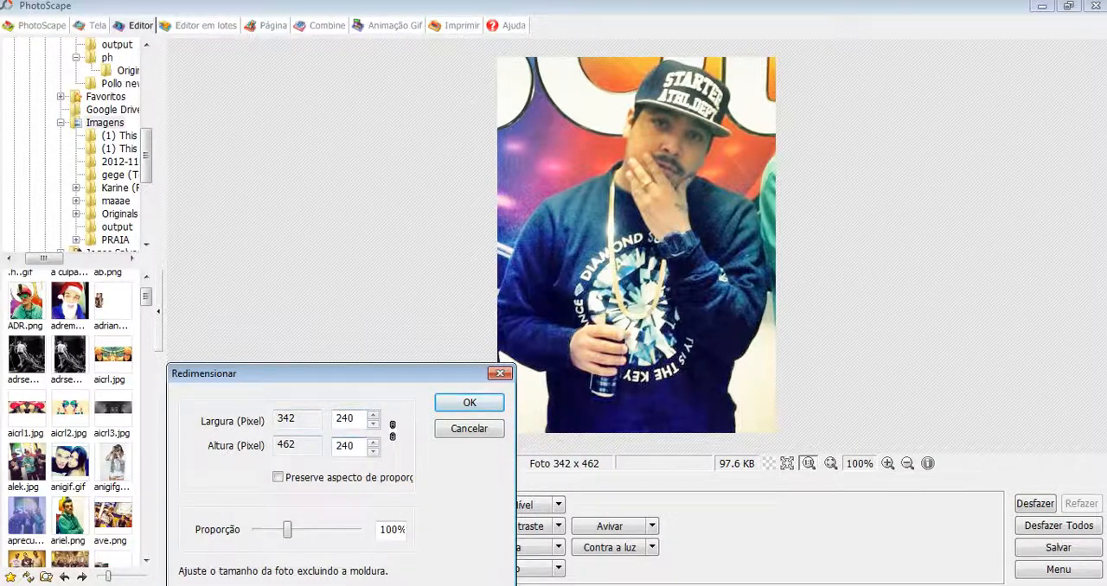
{"action": "key", "text": "Return"}
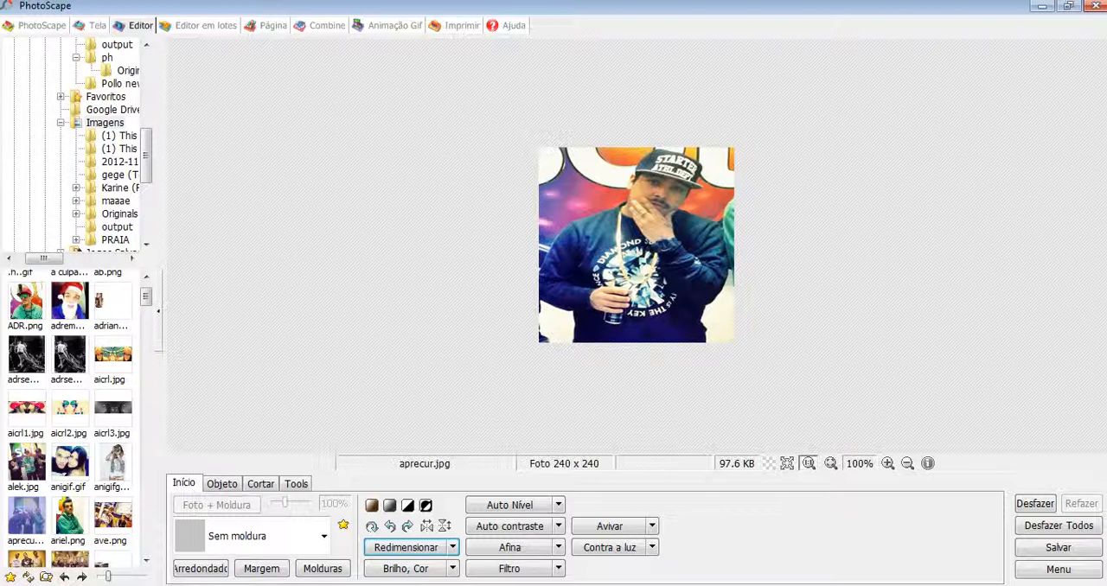
Step: Switch to Notepad and add "vá em salvar e esta pronto" to the end of the second line
{"action": "key", "text": "alt+Tab"}
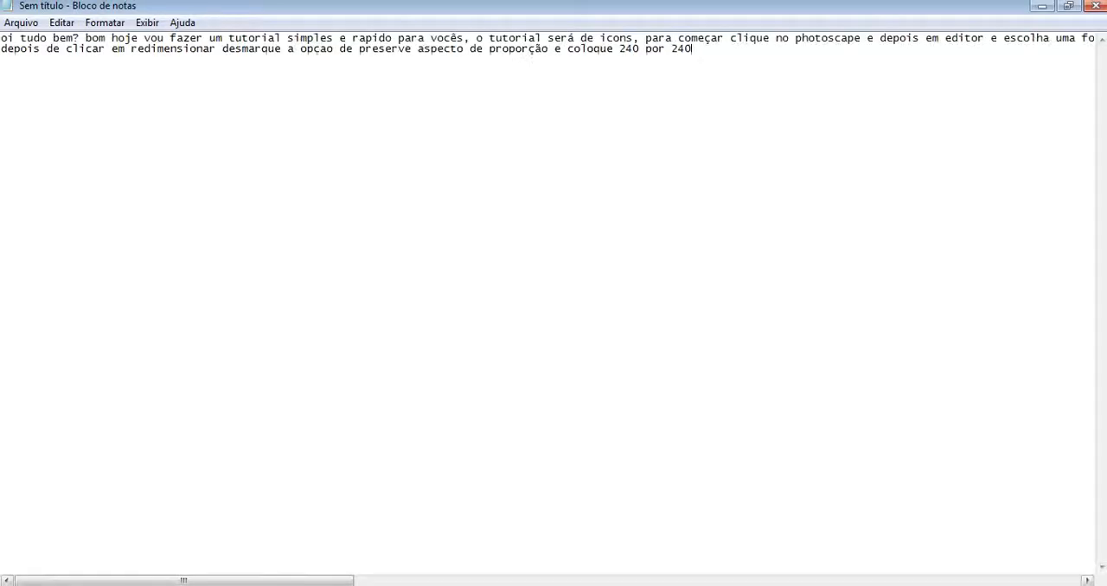
{"action": "type", "text": "vá em salvar e e"}
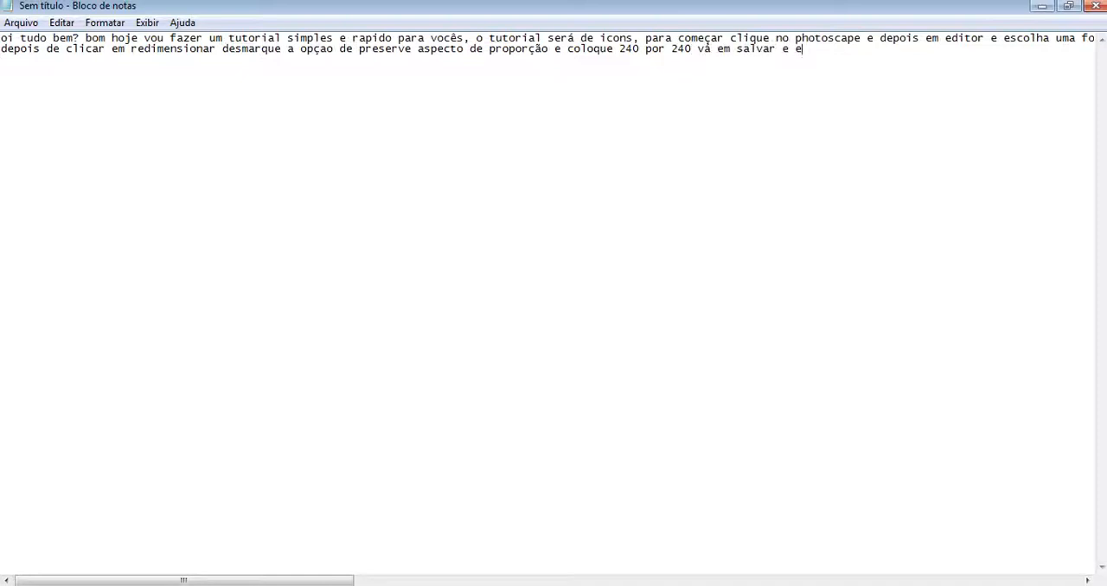
{"action": "type", "text": "sta prontto, porem se tu"}
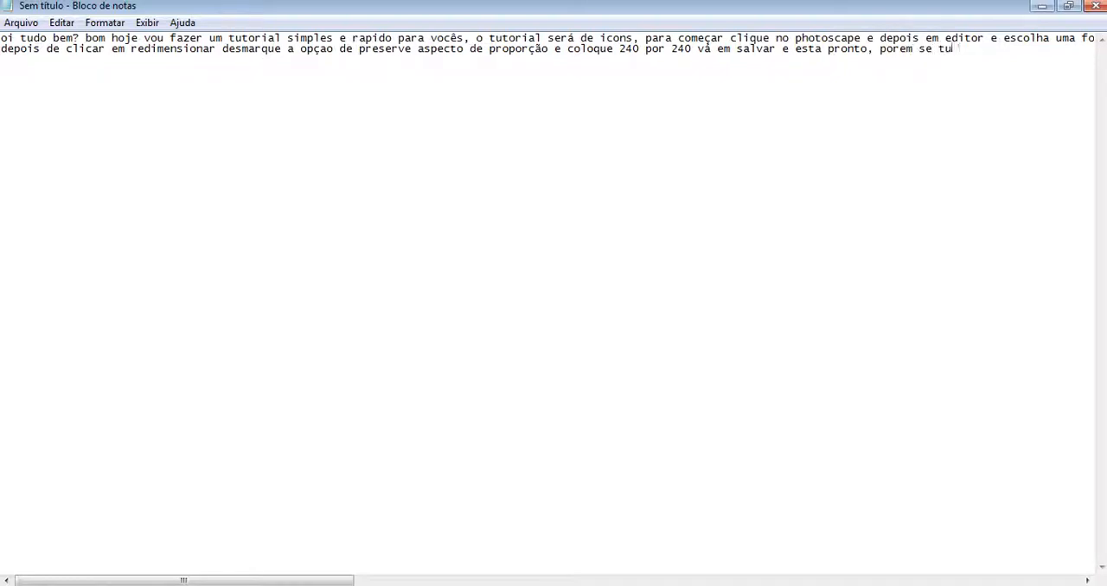
{"action": "type", "text": " quiser botar user"}
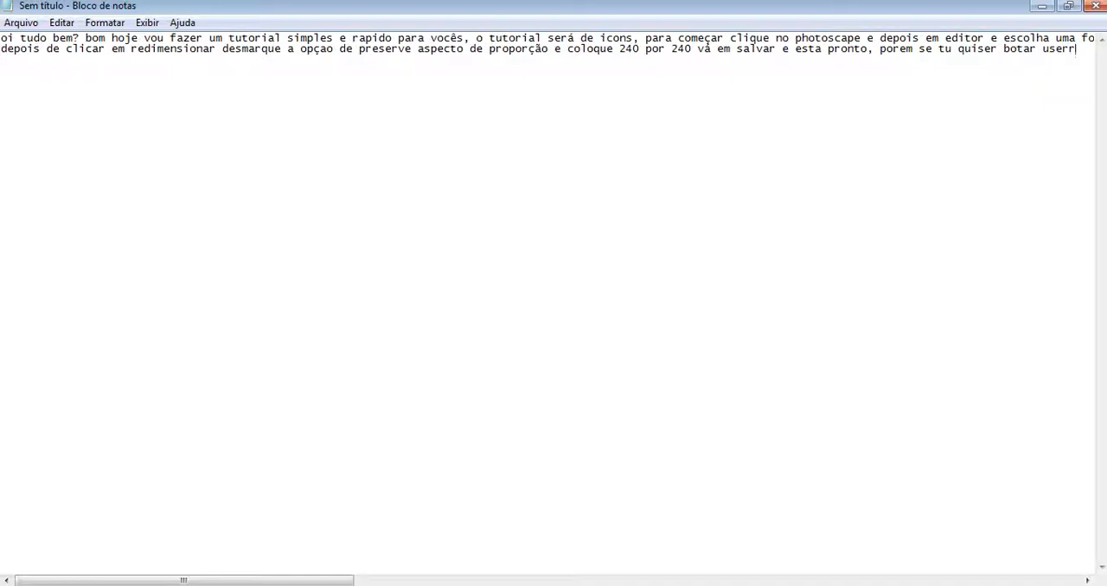
{"action": "type", "text": " vá em"}
{"action": "type", "text": " obje"}
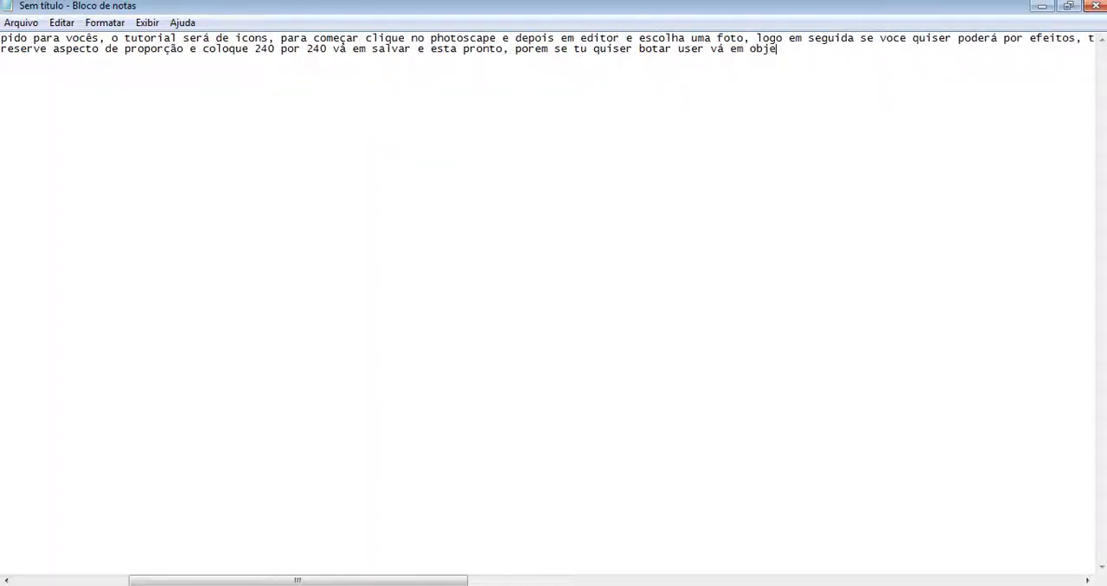
{"action": "type", "text": "tos e clique no ''T"}
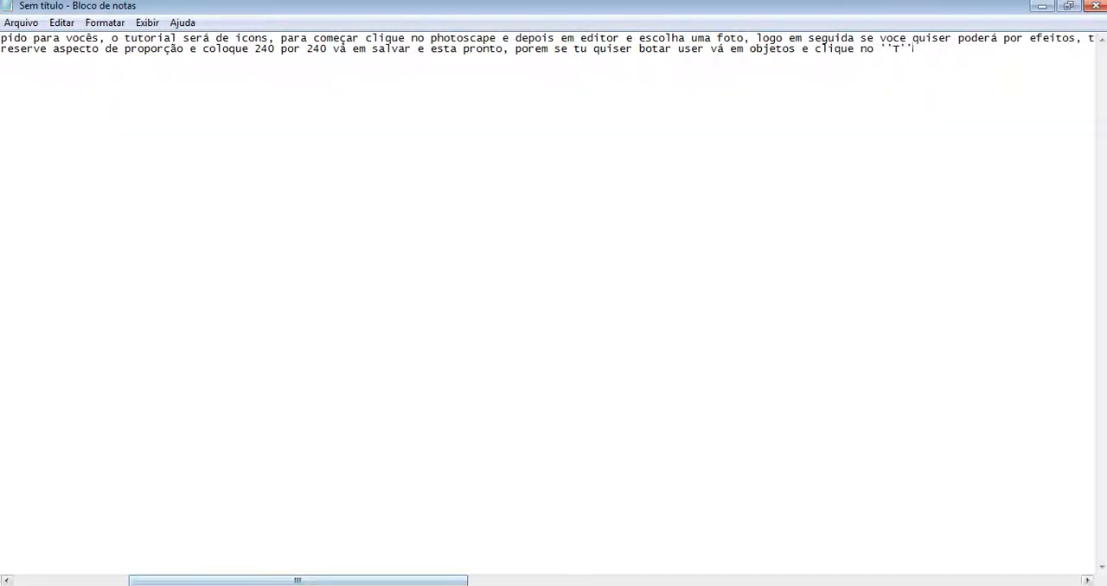
Step: Switch to PhotoScape and insert the username as a text object in the middle of the photo
{"action": "key", "text": "alt+Tab"}
{"action": "left_click", "coordinate": [221, 483]}
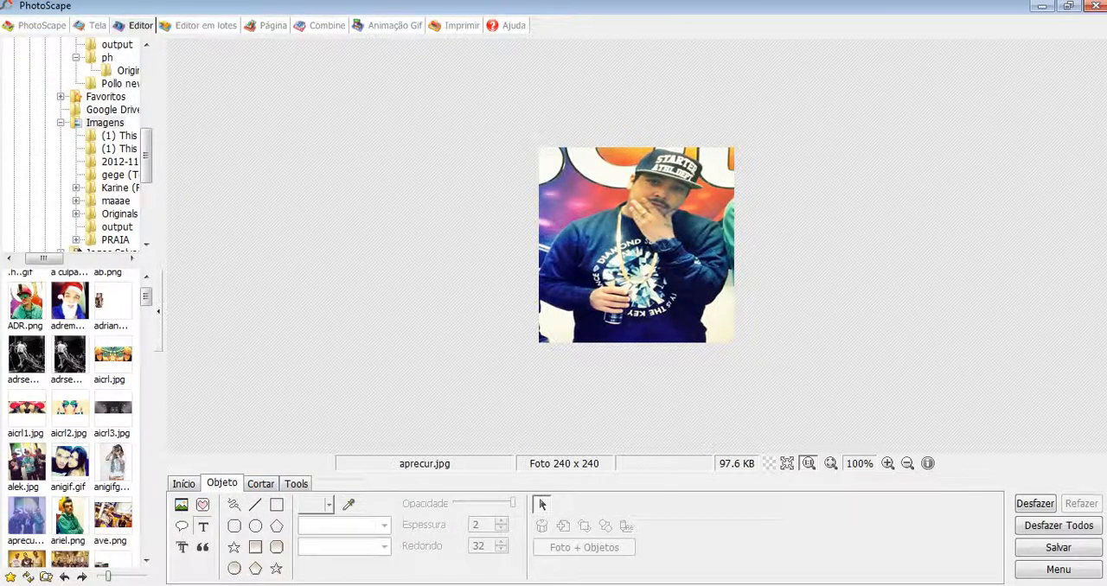
{"action": "left_click", "coordinate": [203, 527]}
{"action": "left_click", "coordinate": [284, 164]}
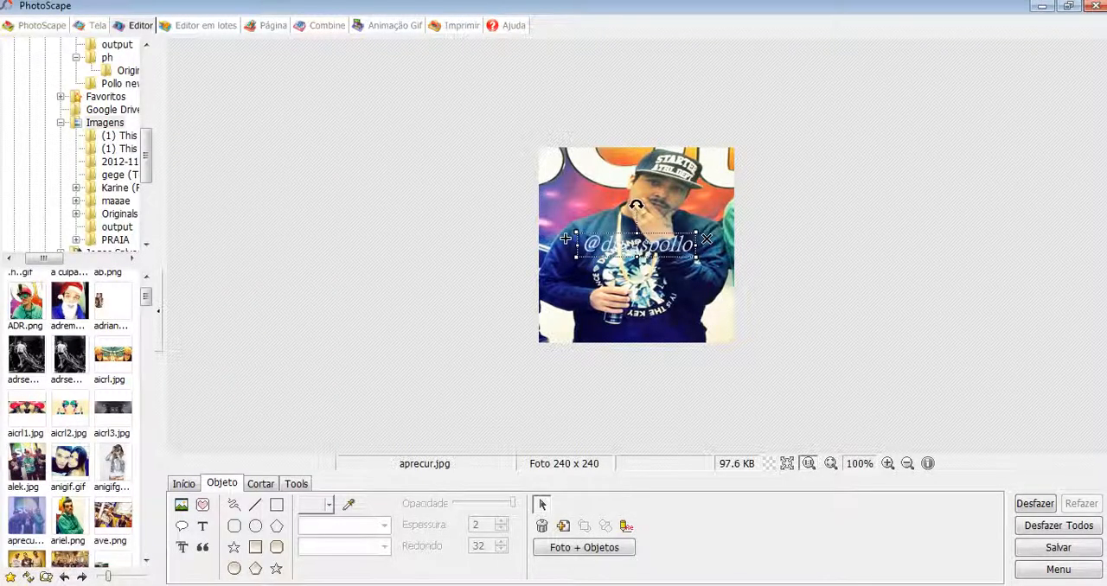
Step: Tilt the username text slightly clockwise and move it up to just below the man's chin
{"action": "mouse_move", "coordinate": [637, 205]}
{"action": "left_mouse_down"}
{"action": "mouse_move", "coordinate": [662, 216]}
{"action": "mouse_move", "coordinate": [630, 206]}
{"action": "mouse_move", "coordinate": [641, 205]}
{"action": "left_mouse_up"}
{"action": "left_click", "coordinate": [651, 201]}
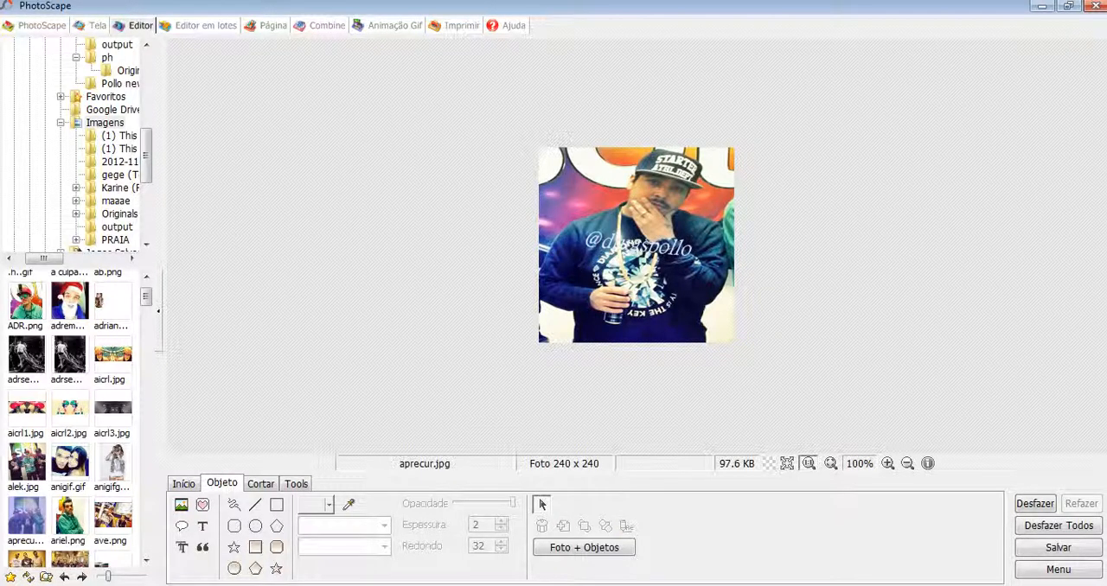
{"action": "left_click", "coordinate": [639, 246]}
{"action": "left_click_drag", "start_coordinate": [565, 232], "coordinate": [549, 202]}
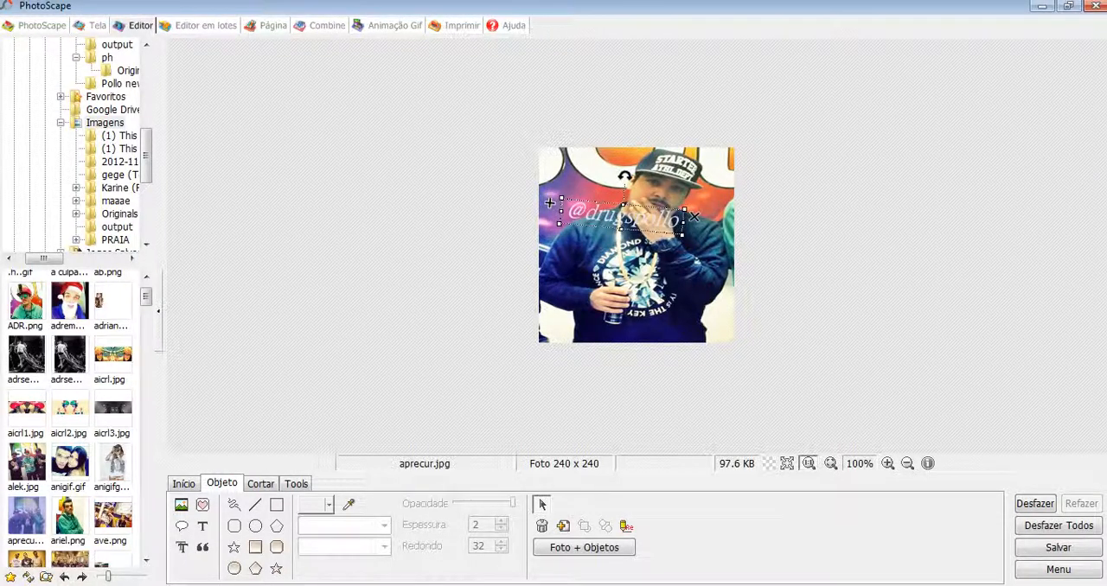
Step: Turn the username text upside down and shrink it to about half its width over the man's hand
{"action": "left_click_drag", "start_coordinate": [625, 175], "coordinate": [625, 257]}
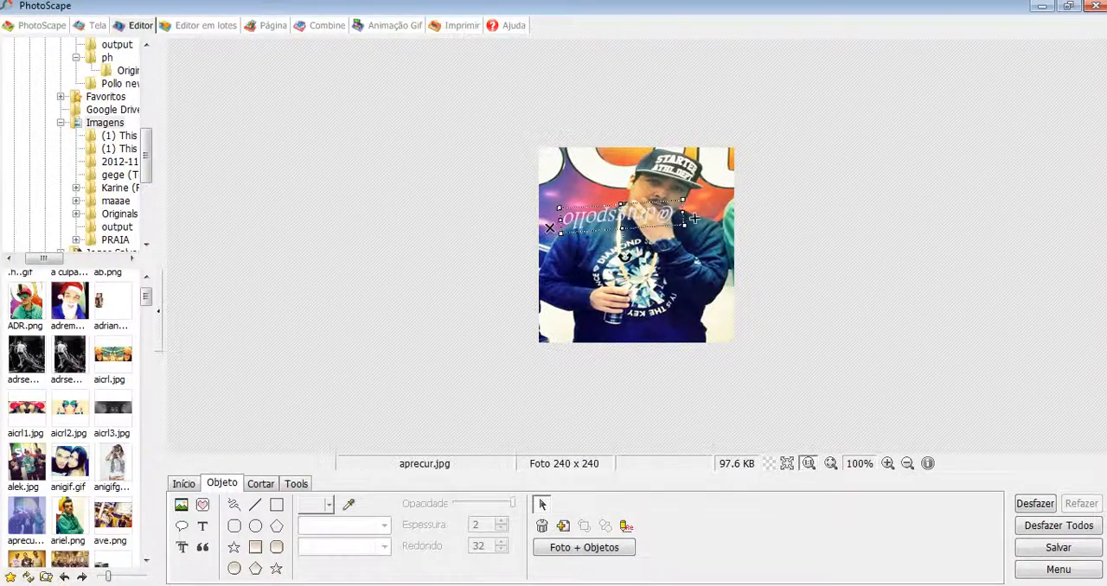
{"action": "left_click_drag", "start_coordinate": [561, 234], "coordinate": [619, 219]}
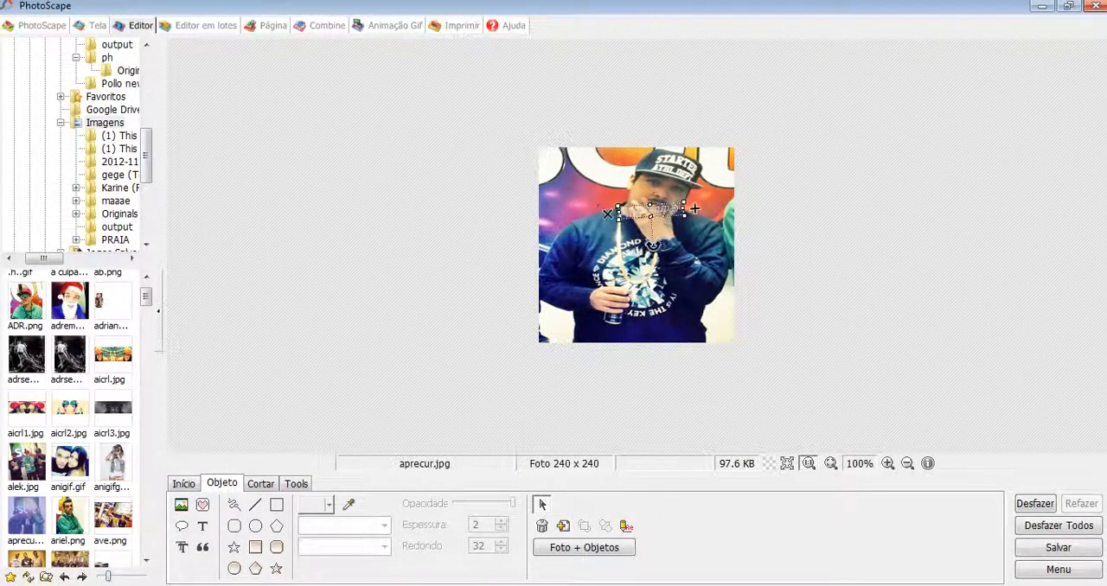
{"action": "key", "text": "Escape"}
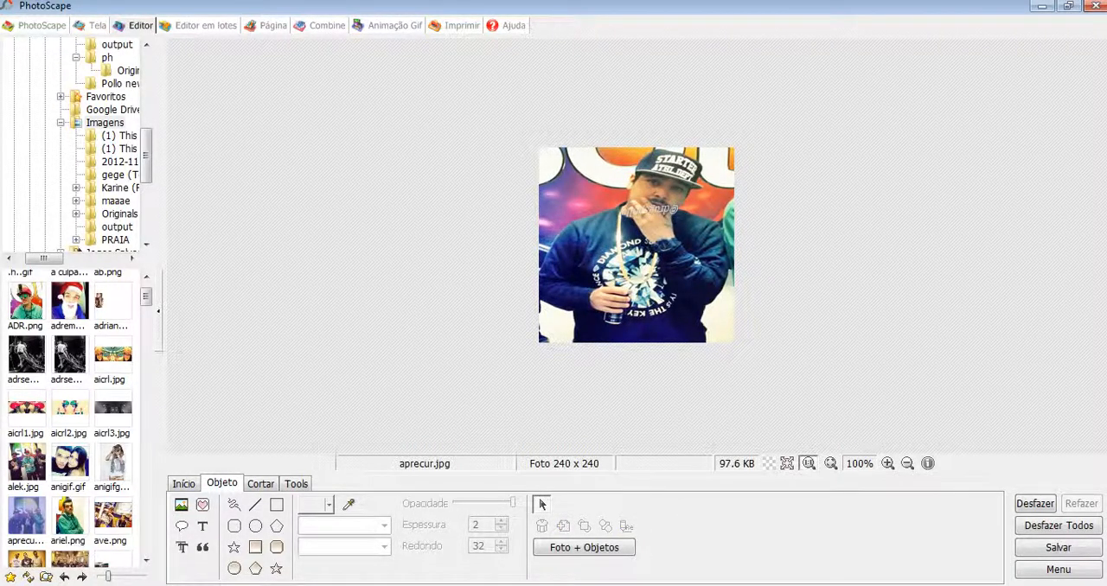
Step: Switch to Notepad and append "escolha a fonte o tamanho a cor" to the end of the instructions
{"action": "key", "text": "alt+Tab"}
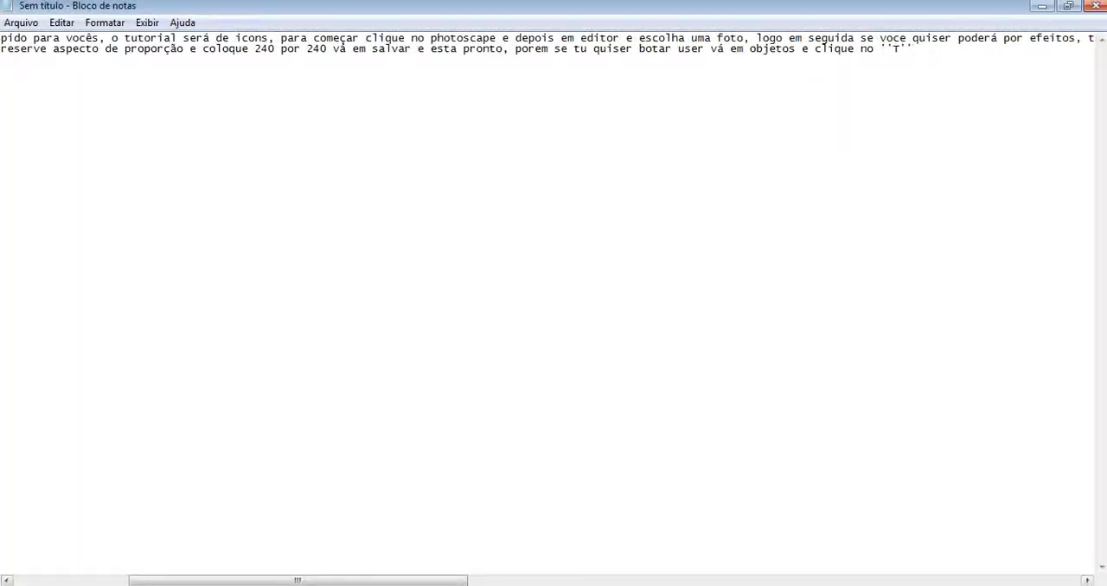
{"action": "type", "text": "escolha a fonte o"}
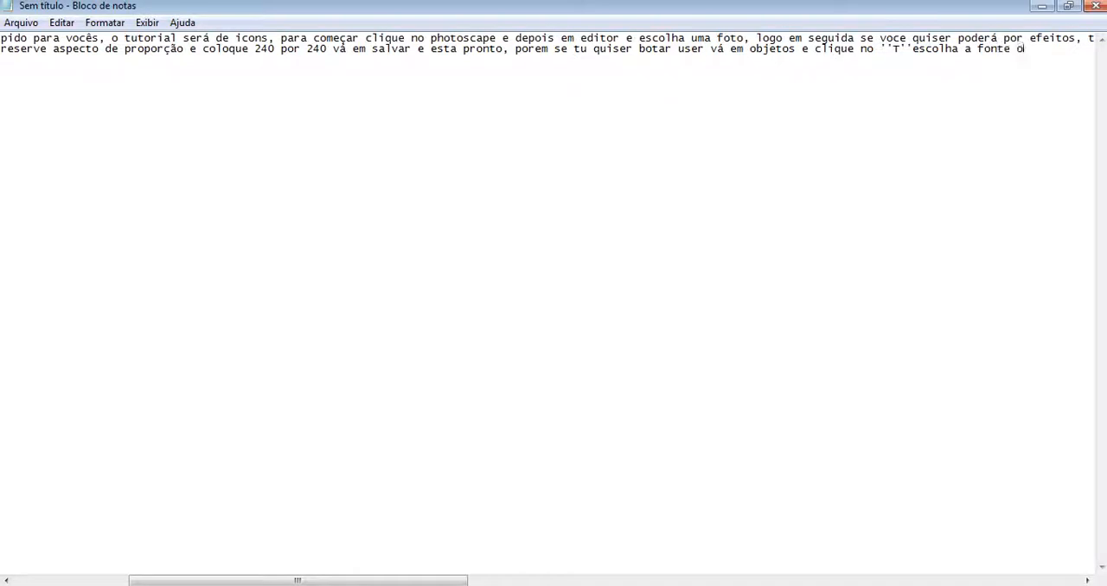
{"action": "type", "text": " tamanho a cor"}
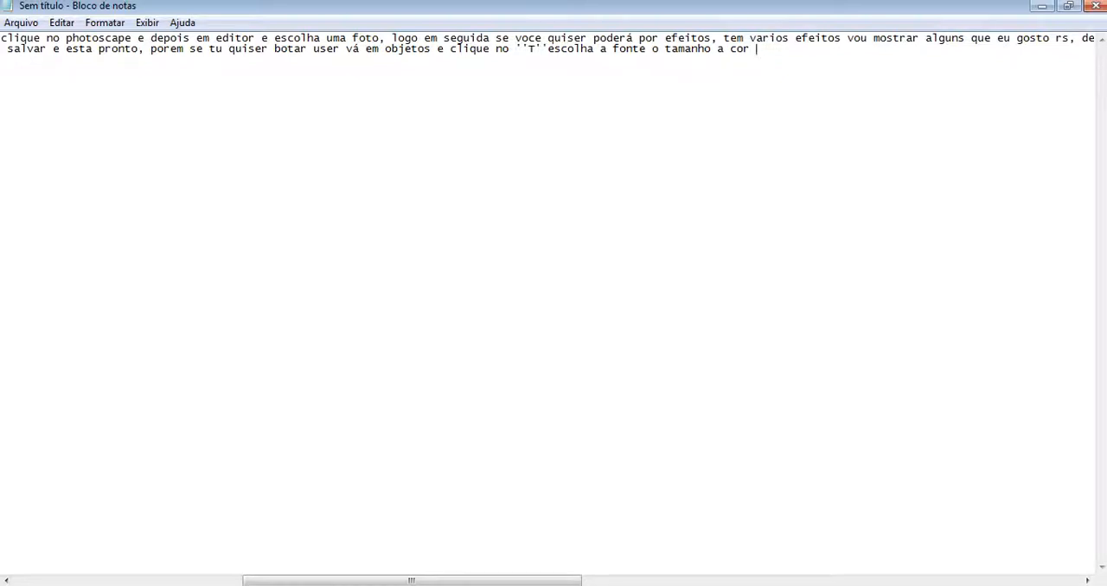
{"action": "type", "text": " girl"}
{"action": "type", "text": " q"}
Step: Continue the note with "gire se quiser e depois salve e esta pronto"
{"action": "key", "text": "BackSpace"}
{"action": "type", "text": "se quiser e depois si"}
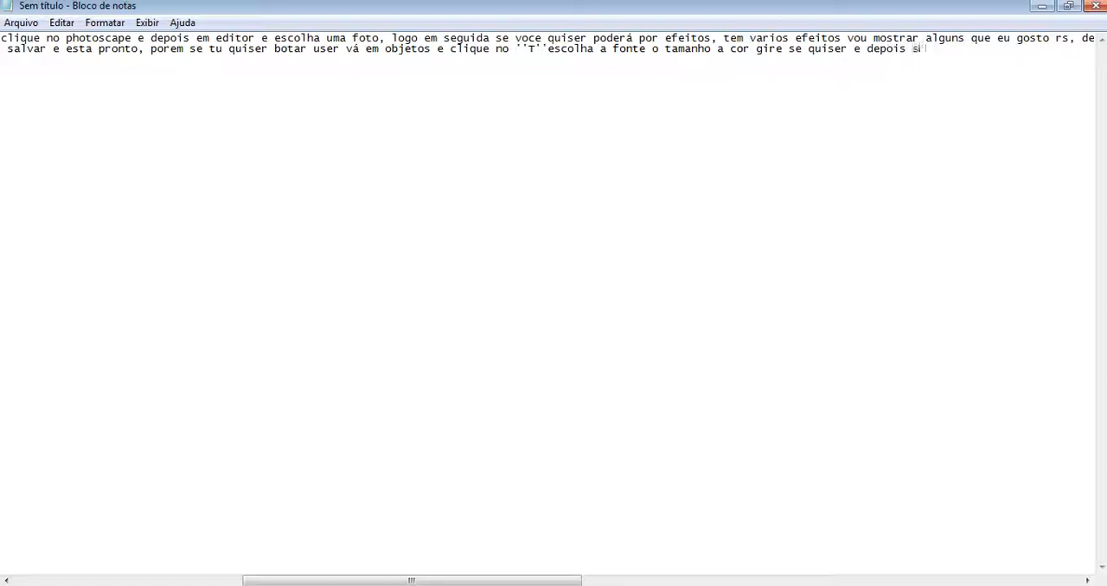
{"action": "key", "text": "BackSpace"}
{"action": "type", "text": "alve e esta pronto"}
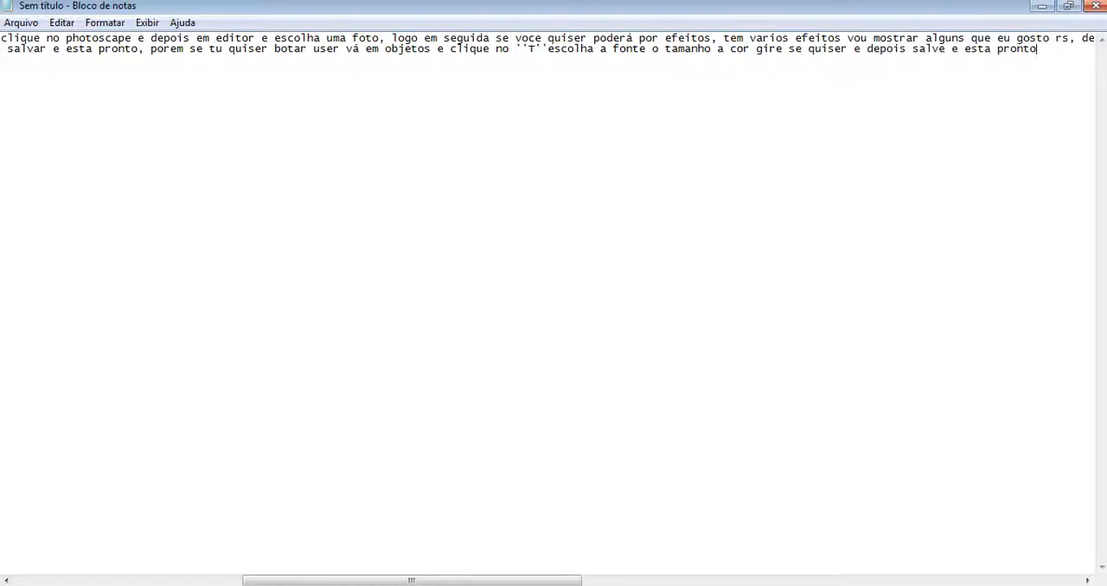
{"action": "type", "text": " teu icon <"}
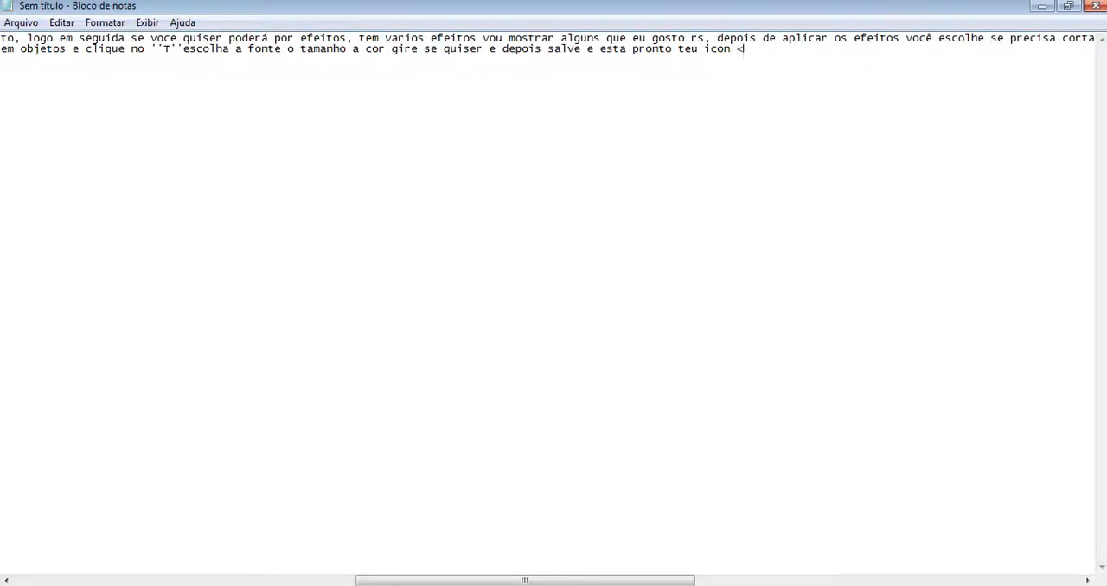
{"action": "type", "text": "3 fa"}
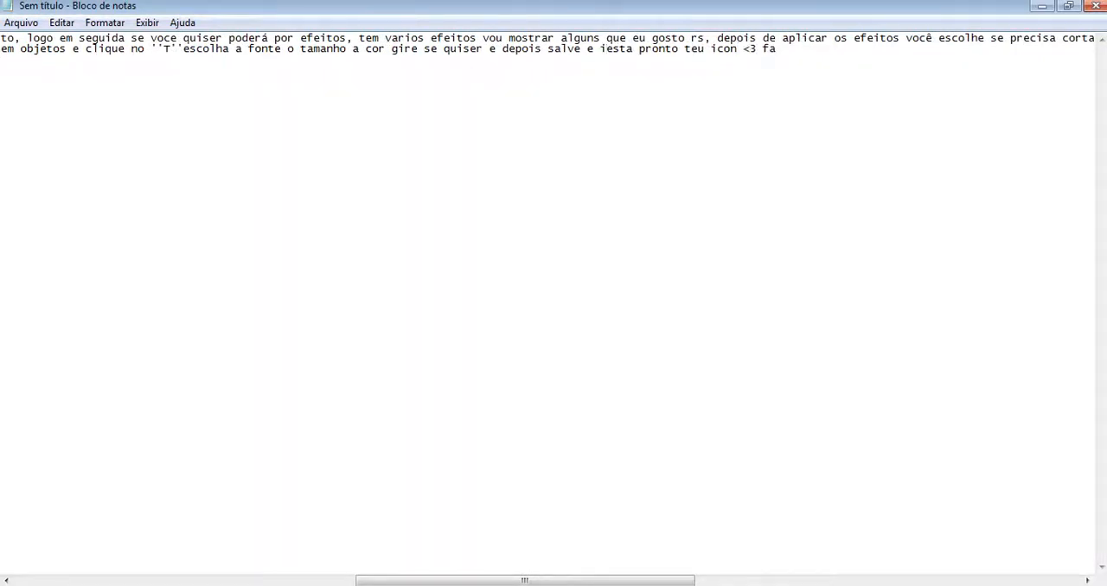
Step: Add "teu icon <3 facil neé? bom e isso espero qu" to the note and remove the stray "i" before "esta"
{"action": "left_click", "coordinate": [604, 49]}
{"action": "key", "text": "BackSpace"}
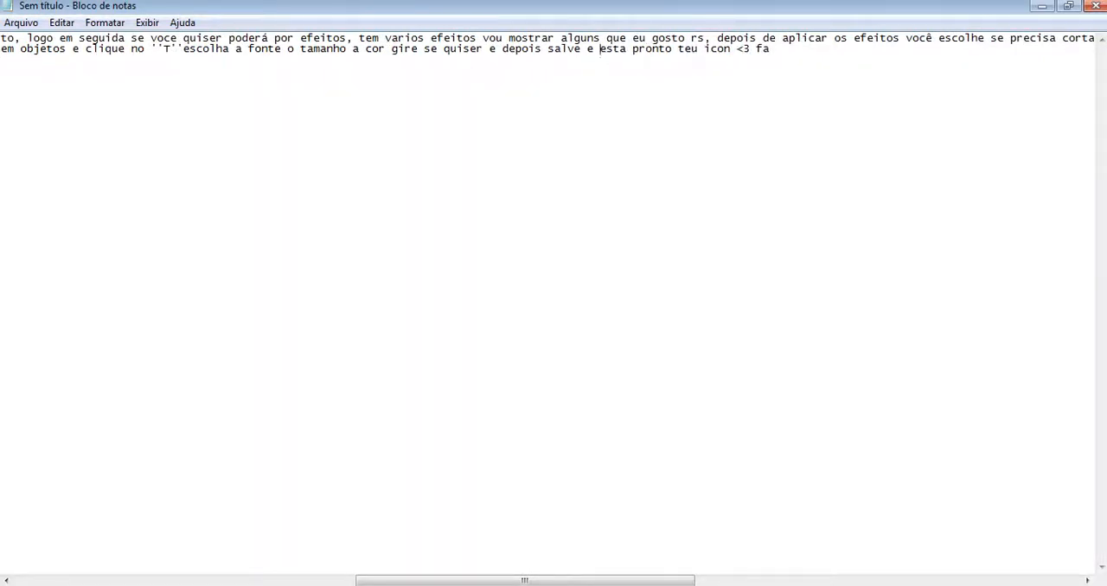
{"action": "type", "text": "cil neé? bom e isso espero qu"}
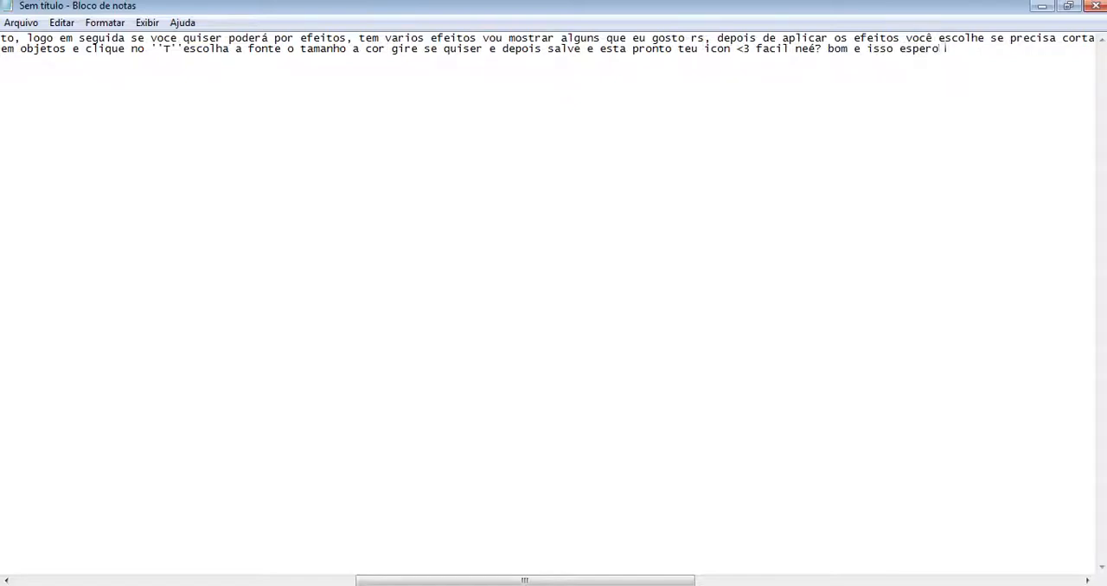
{"action": "left_click", "coordinate": [789, 49]}
{"action": "type", "text": "t"}
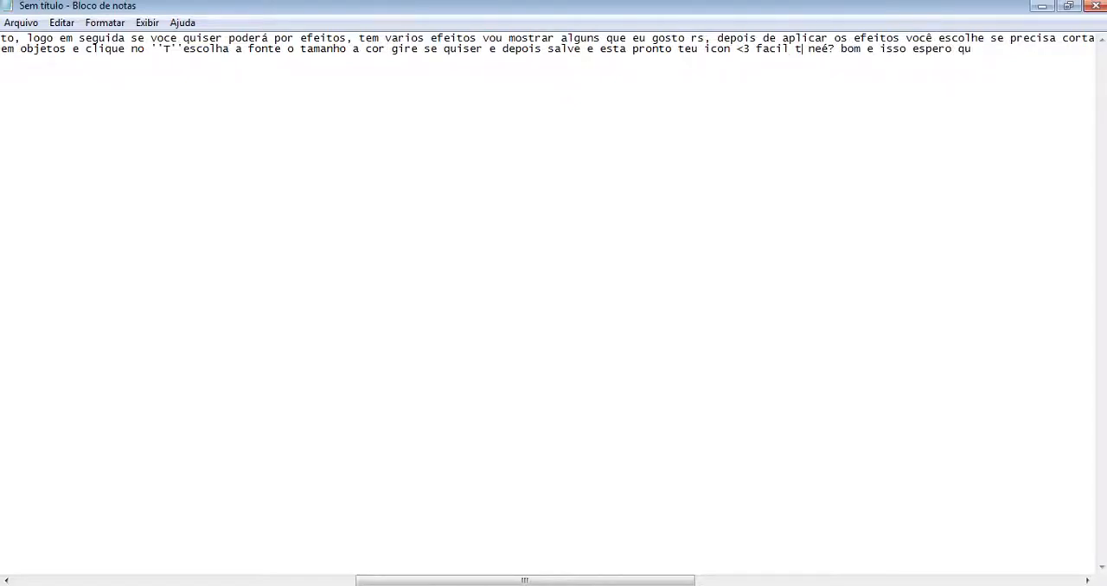
{"action": "key", "text": "BackSpace"}
{"action": "key", "text": "BackSpace"}
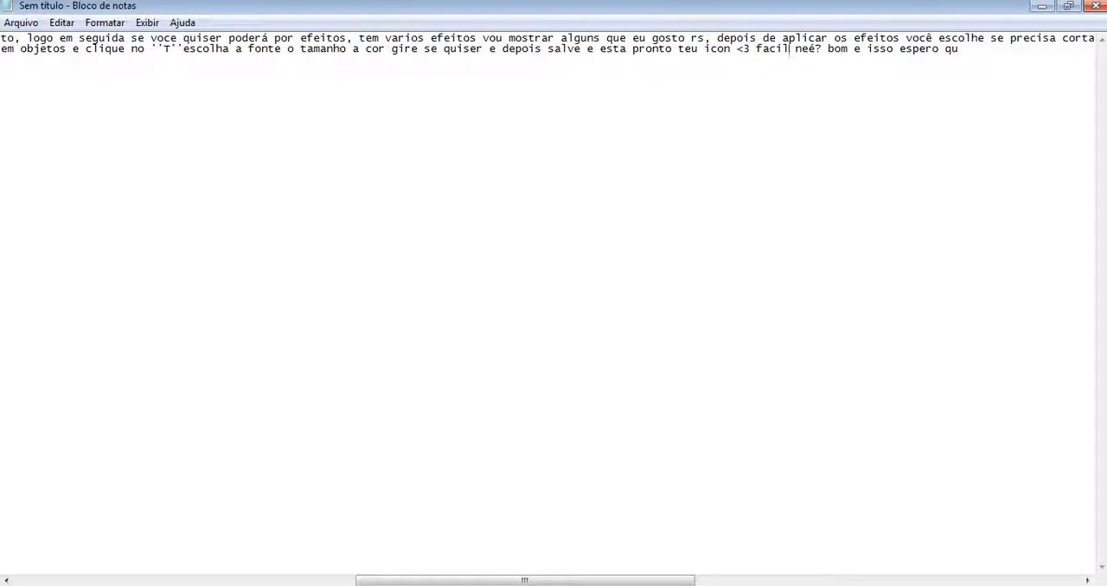
Step: Finish the note's last sentence with "e tenham gostados bjs" and the author's username, and minimise Notepad to return to PhotoScape
{"action": "type", "text": "e tenham gostados"}
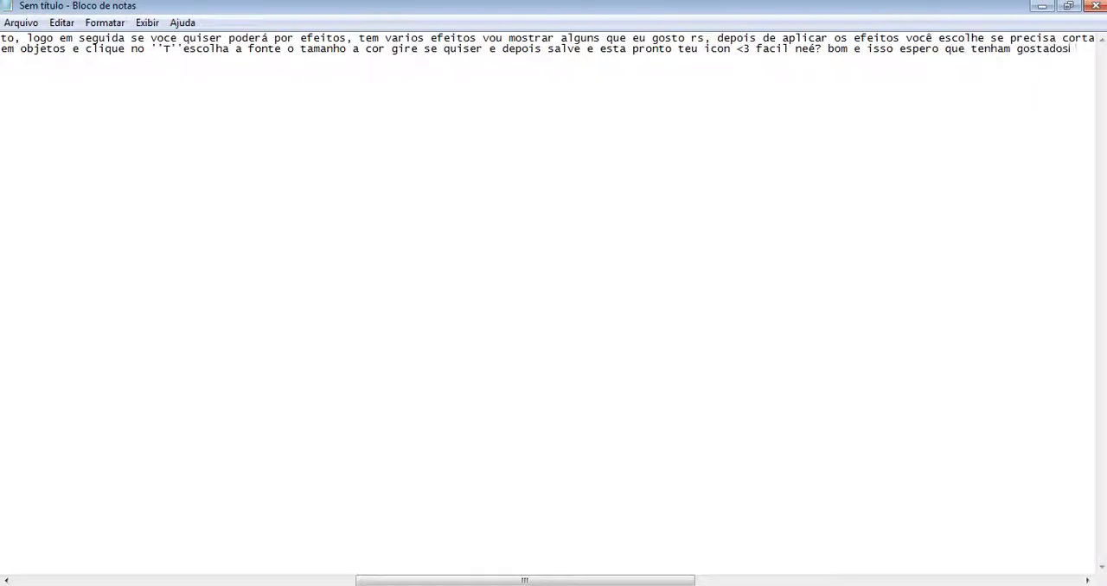
{"action": "type", "text": " bjs"}
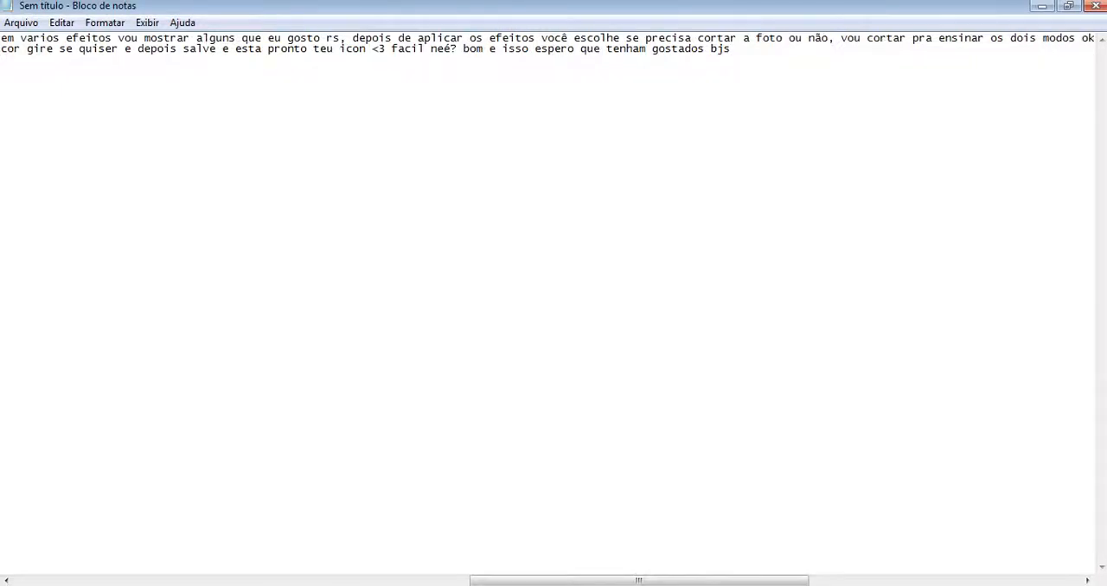
{"action": "type", "text": " @drugspollo"}
{"action": "left_click", "coordinate": [1042, 6]}
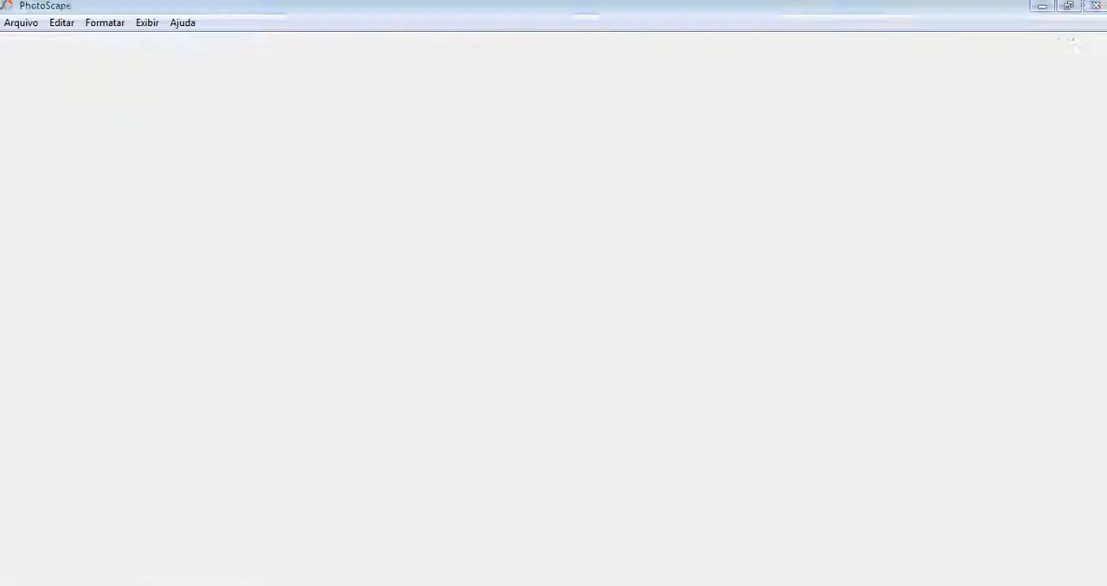